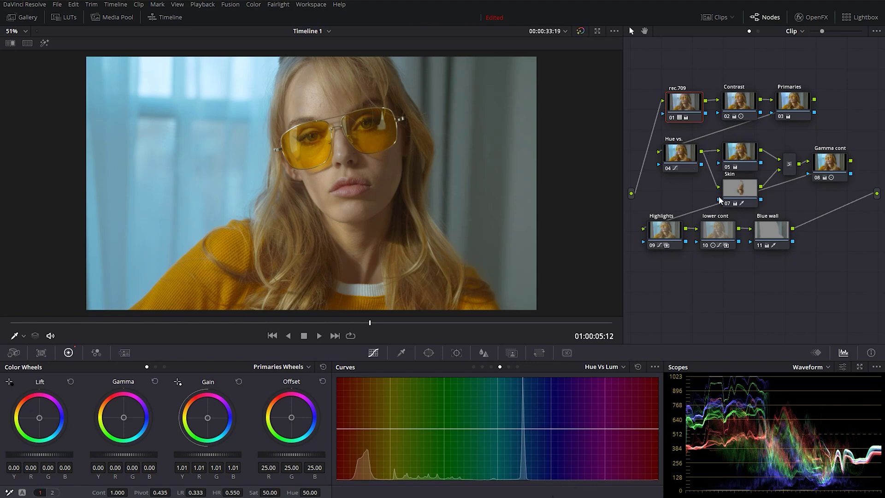
Step: Compare the finished grade of the portrait clip with the ungraded image by bypassing all nodes
key("shift+d")
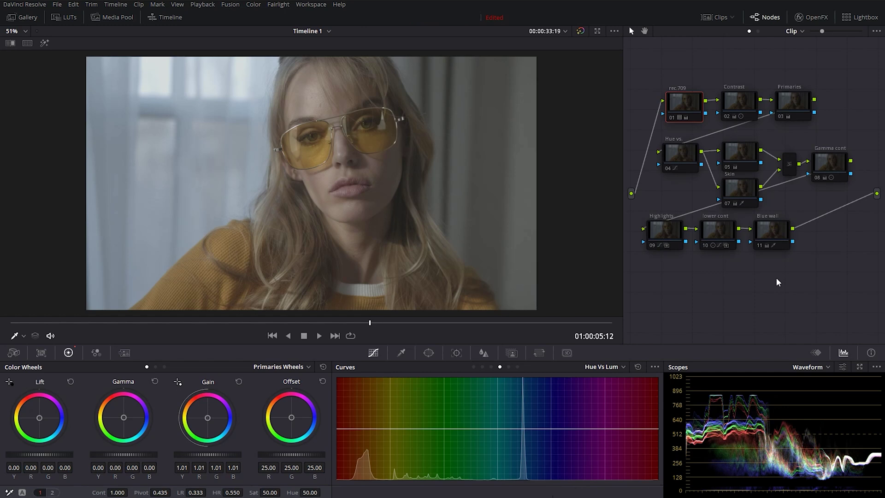
key("shift+d")
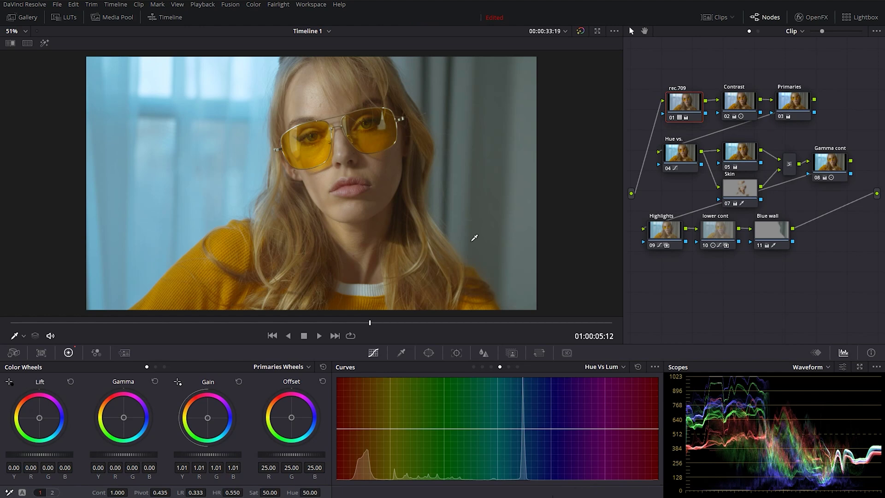
key("alt+d")
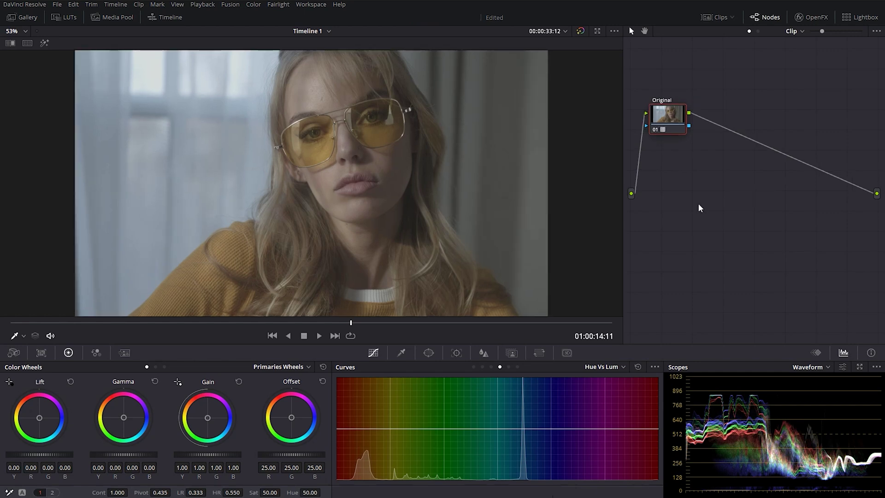
Step: Add a serial node after the Original node, label it REC.709 and apply a Rec.709 conversion LUT to it
key("alt+s")
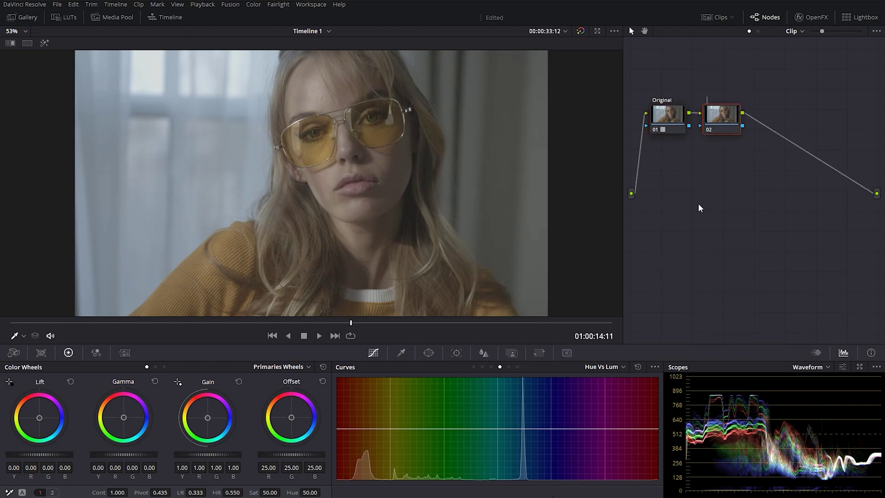
type("REC.7-09")
key("Return")
left_click(70, 19)
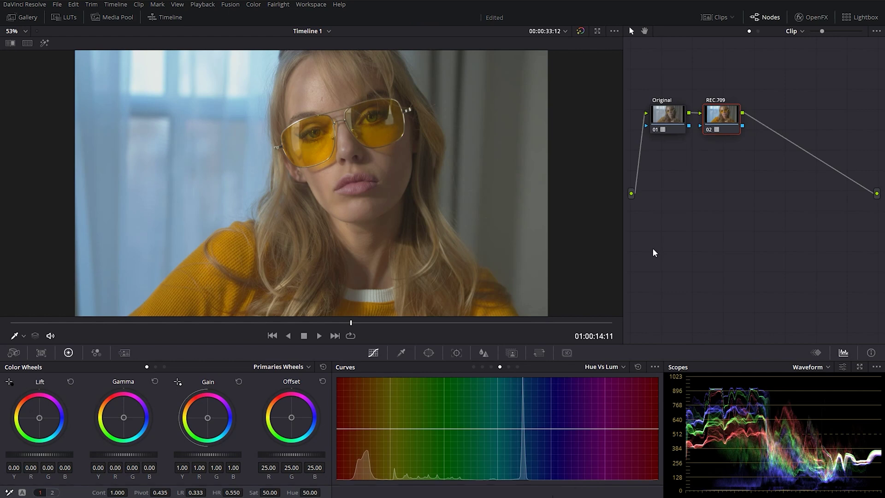
Step: Add a third serial node and set its Lift to -0.02, Gain to 1.02 and Offset to 27.55, leaving contrast at 1.000
key("alt+s")
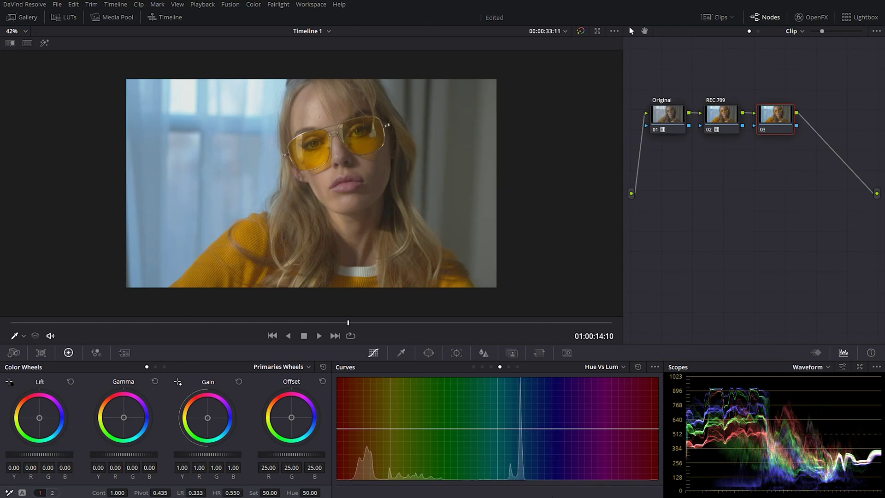
left_click_drag(117, 492, 131, 492)
scroll(297, 197, "up", 1)
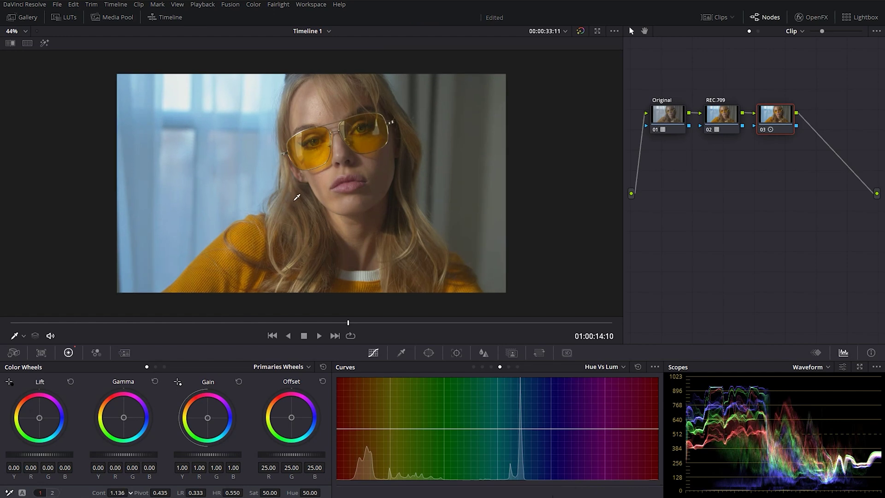
scroll(297, 197, "up", 2)
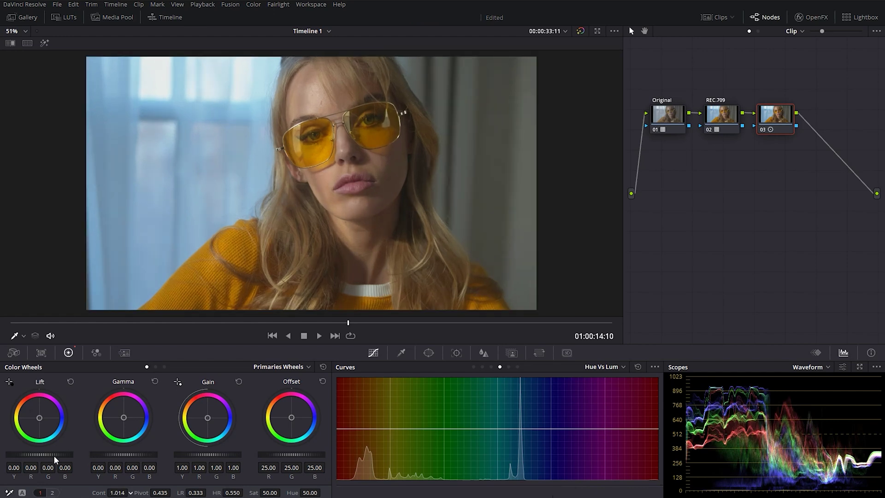
left_click_drag(52, 452, 41, 452)
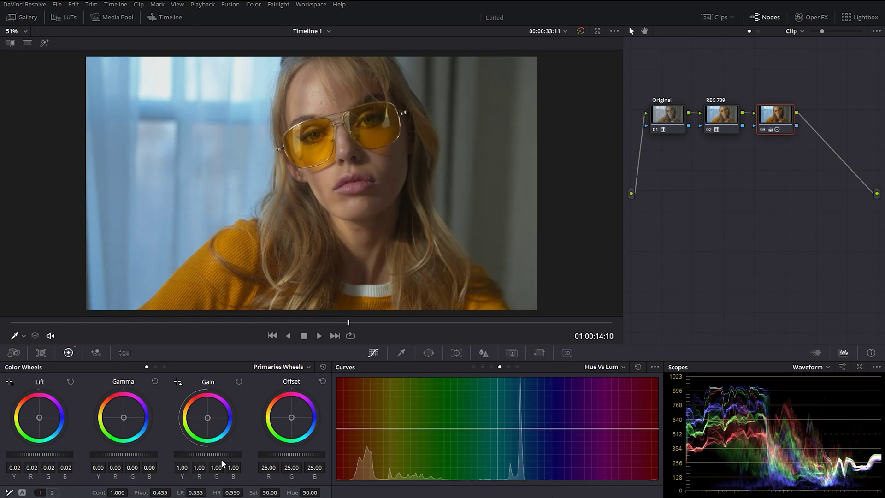
left_click_drag(212, 453, 215, 453)
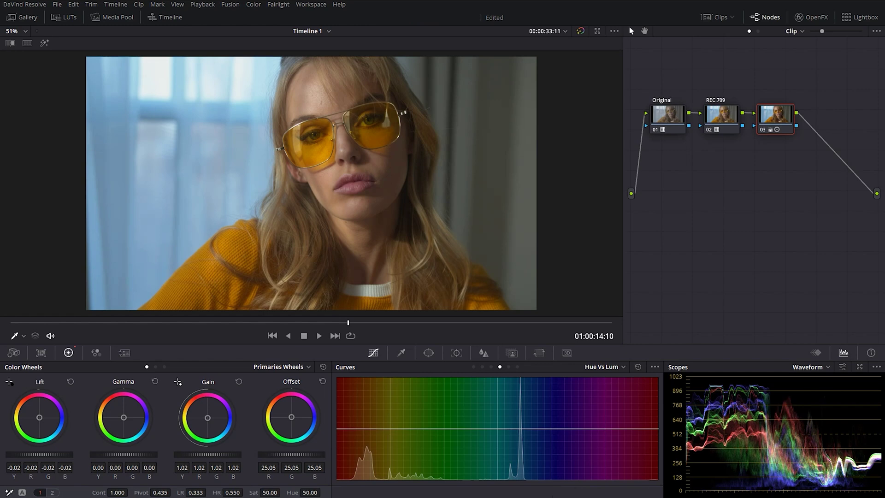
left_click_drag(291, 454, 441, 386)
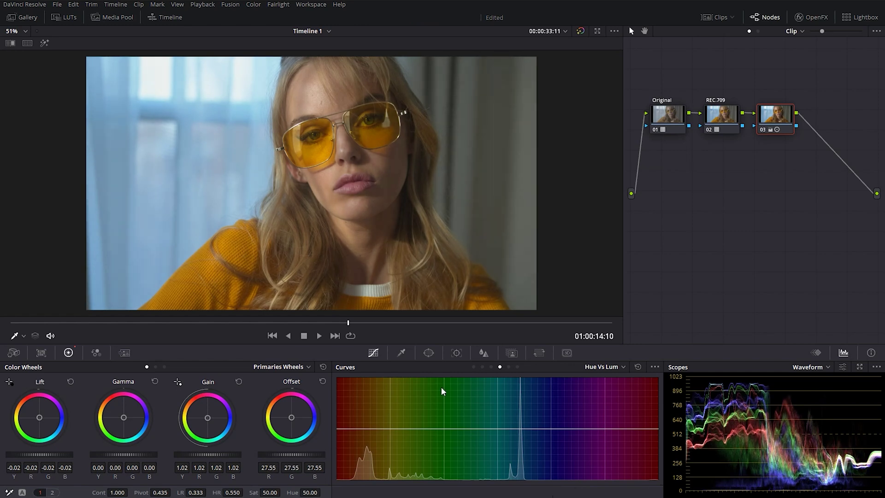
Step: Compare the image with the third node off and on, and label that node Contrast
key("ctrl+d")
key("ctrl+d")
key("ctrl+d")
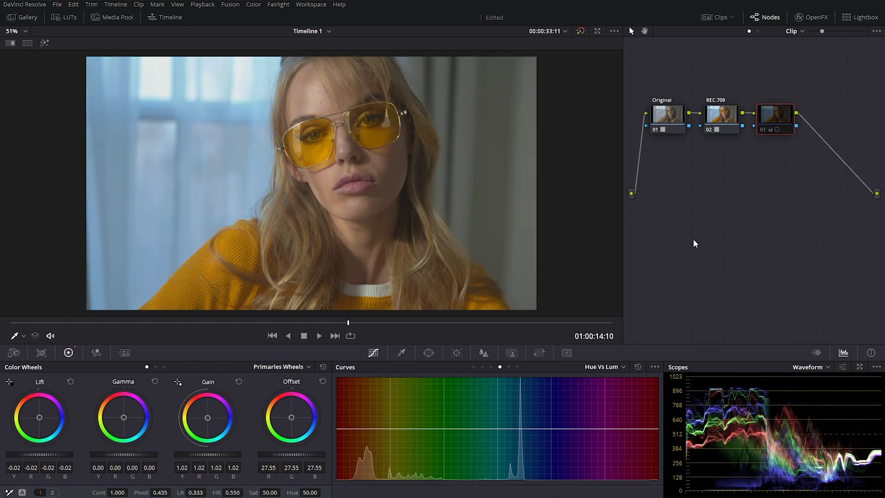
key("ctrl+d")
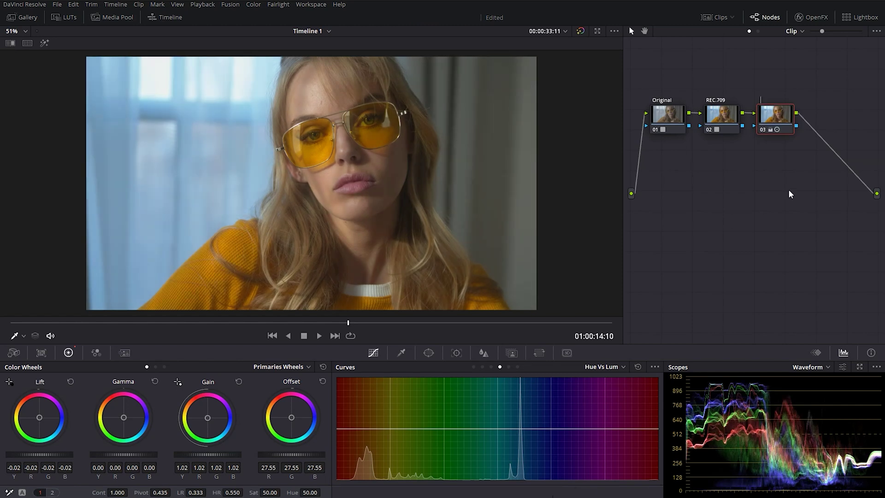
type("Contrast")
key("Return")
Step: Add a fourth node labelled Primaries, cool its Gain to about R 0.88, G 1.05, B 1.17, and warm its Gamma to about R 0.03, B -0.03
key("alt+s")
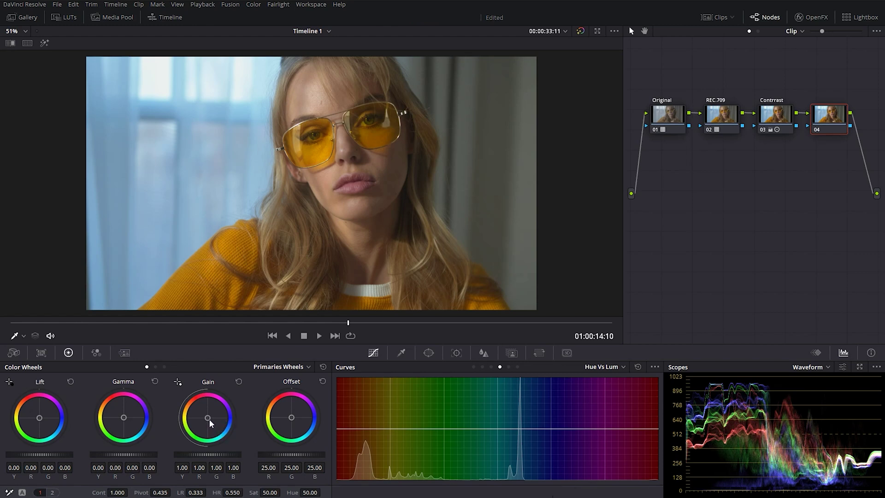
left_click_drag(207, 418, 208, 419)
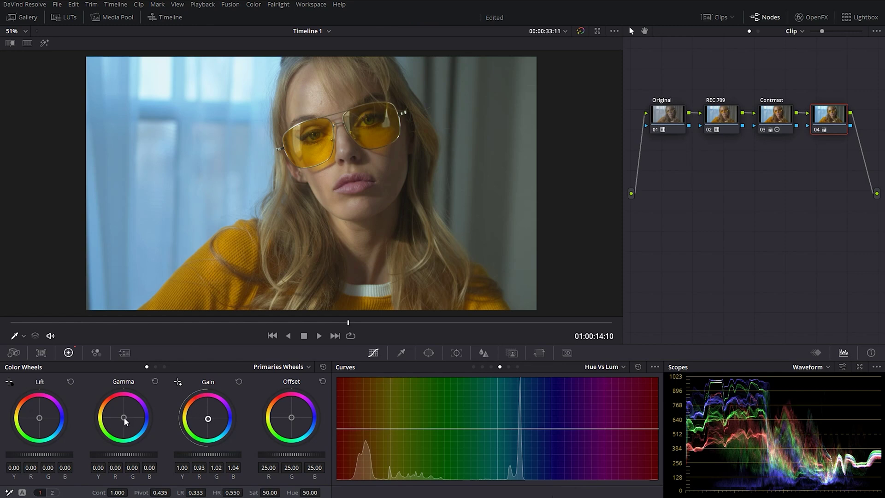
left_click_drag(125, 420, 123, 418)
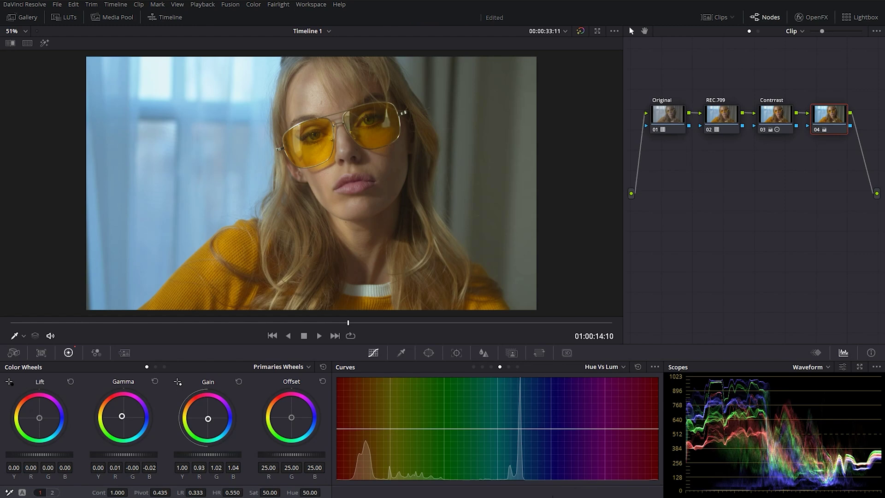
left_click_drag(121, 415, 122, 416)
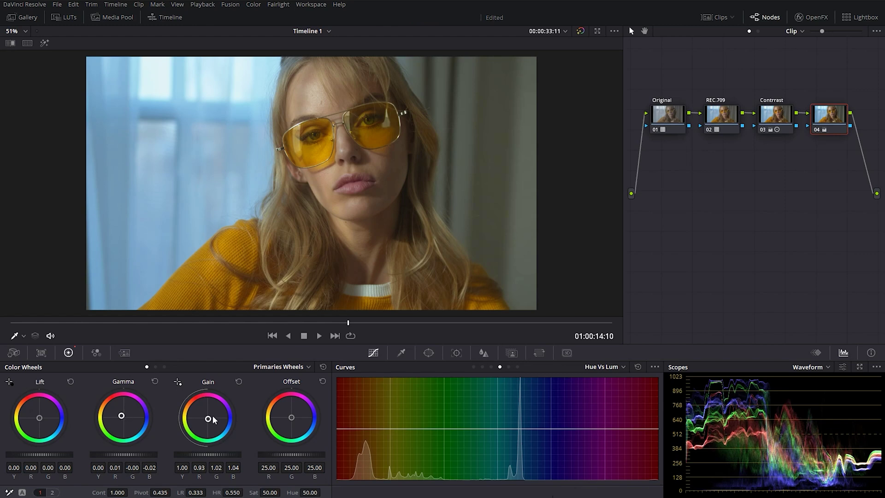
left_click_drag(206, 421, 209, 418)
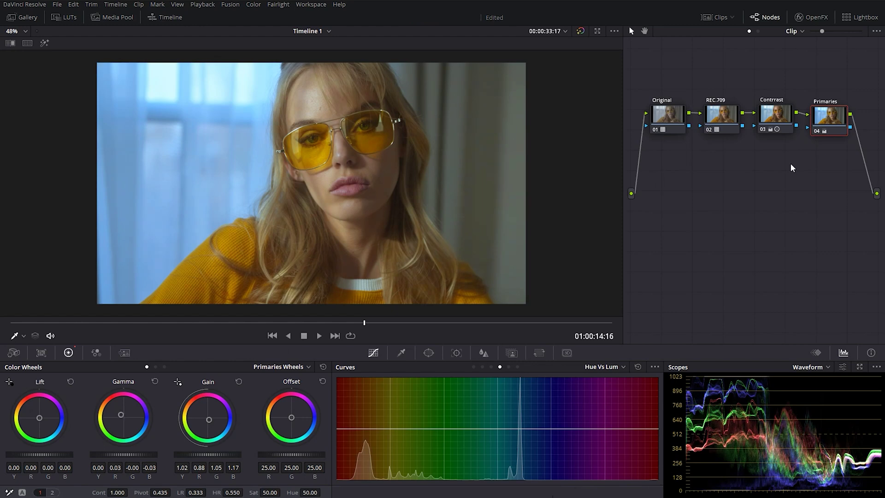
key("ctrl+d")
key("ctrl+d")
Step: Reset the contrast value of the Contrast node to its default and compare the whole grade with the ungraded image
left_click(777, 121)
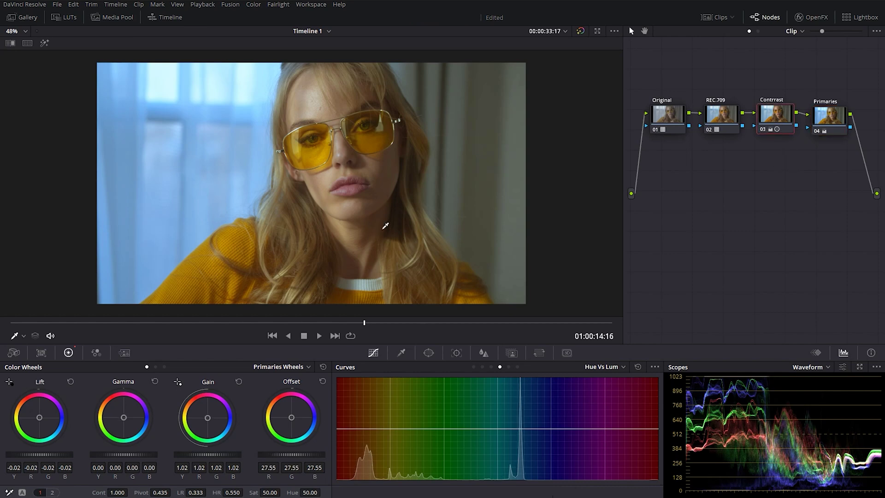
left_click_drag(117, 492, 119, 493)
double_click(130, 492)
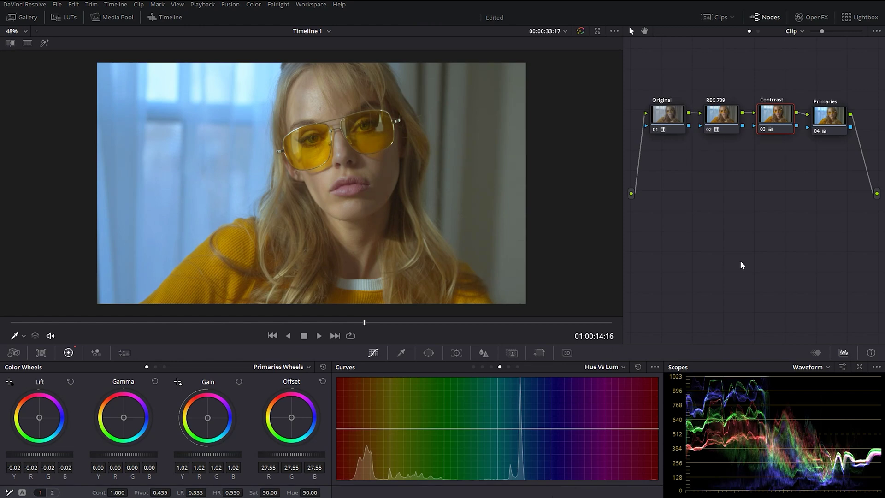
key("shift+d")
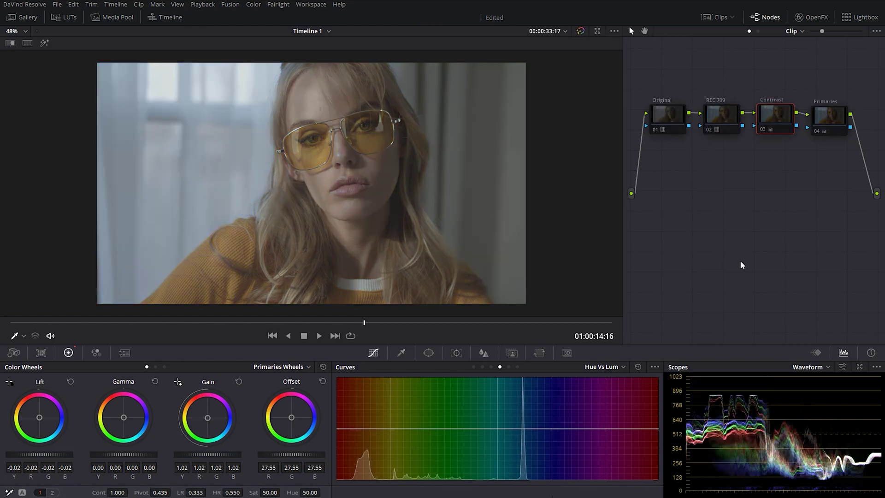
key("shift+d")
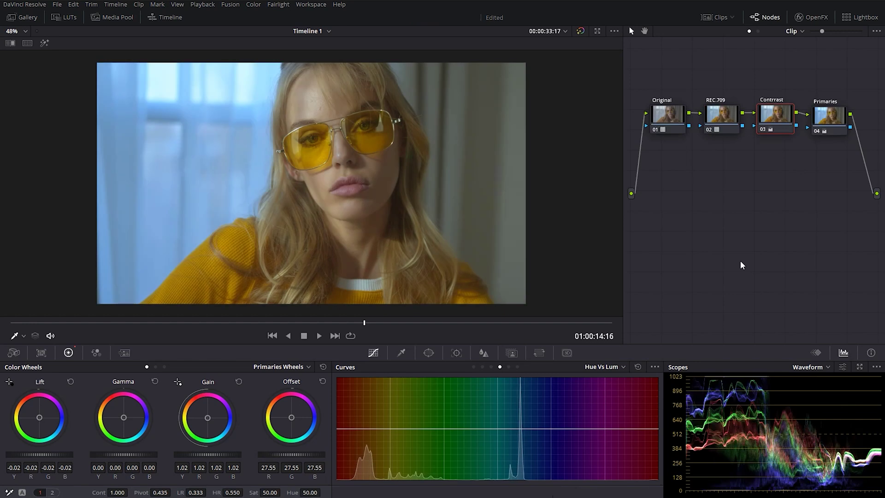
Step: Add a serial node after the Primaries node and label it Hue vs
key("shift+apostrophe")
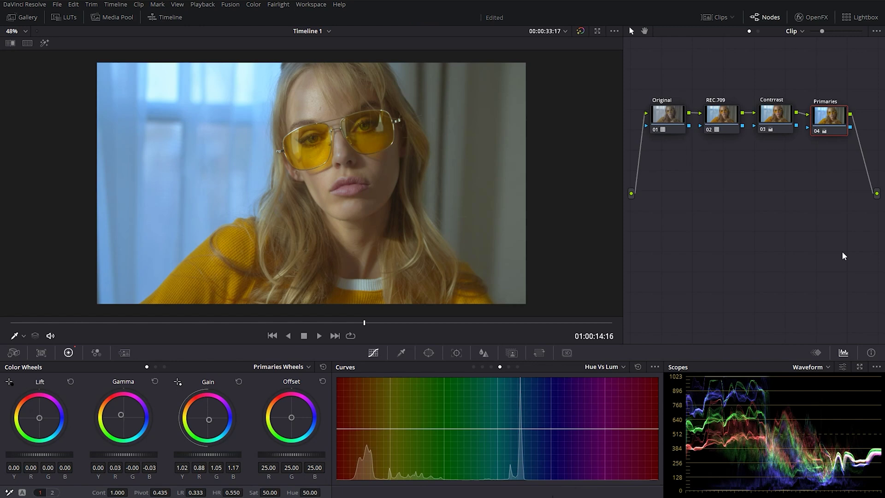
key("alt+o")
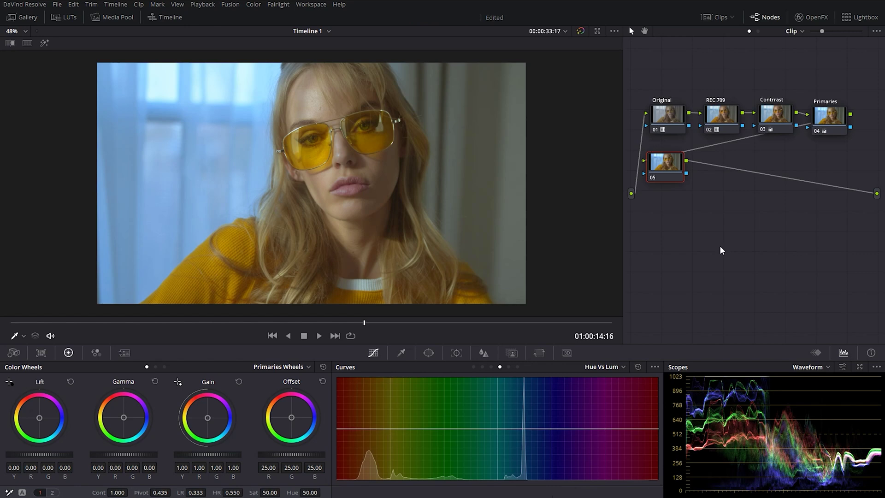
type("Hue vs")
Step: On the Hue Vs Hue curve, add control points around the curtain's blue range and raise the blue points to shift the curtain toward cyan
left_click(614, 367)
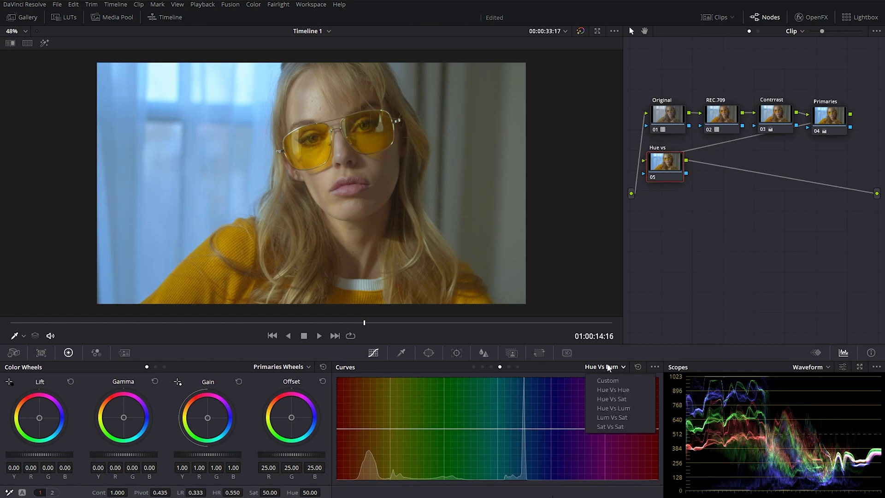
left_click(624, 390)
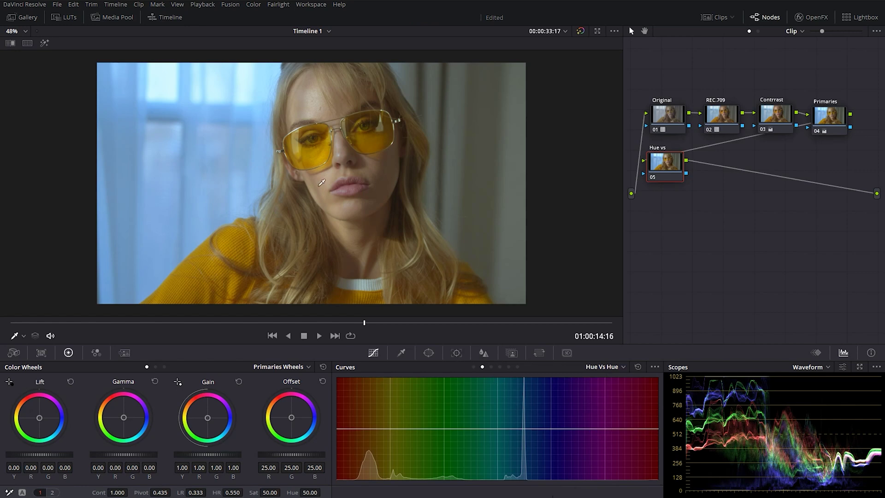
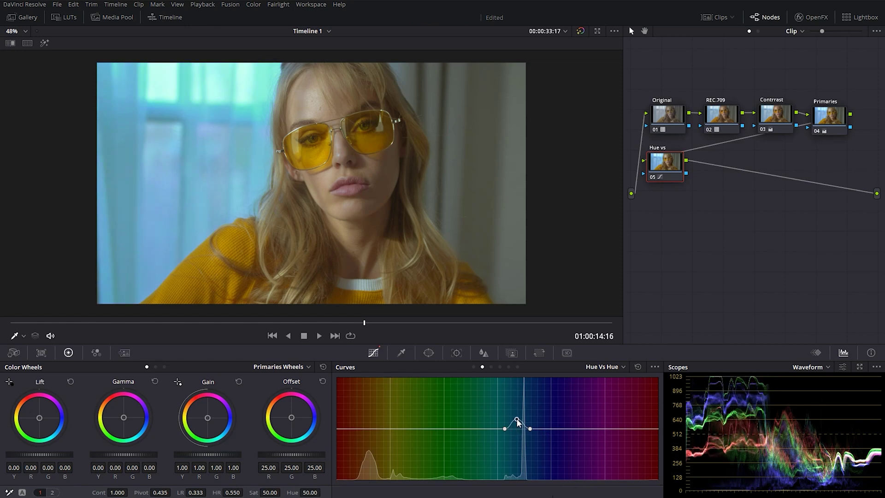
left_click_drag(519, 431, 514, 428)
left_click(474, 428)
left_click(571, 429)
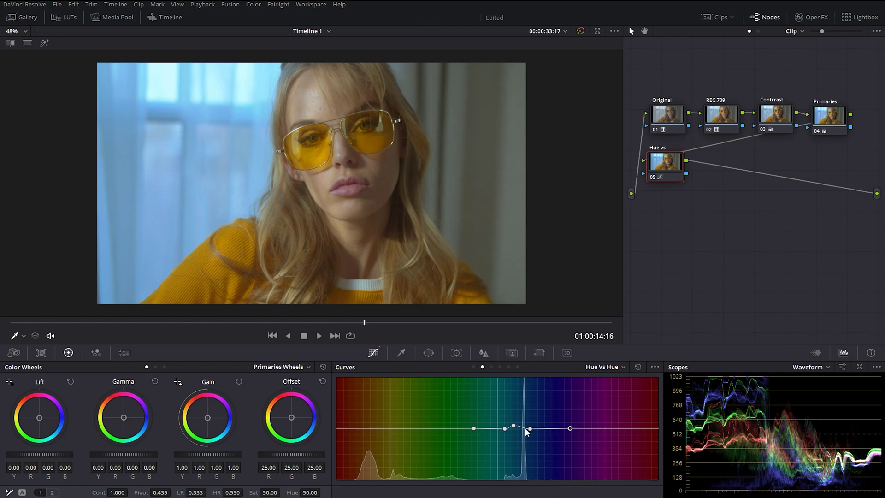
mouse_move(530, 429)
left_mouse_down()
mouse_move(536, 411)
mouse_move(540, 433)
mouse_move(537, 424)
left_mouse_up()
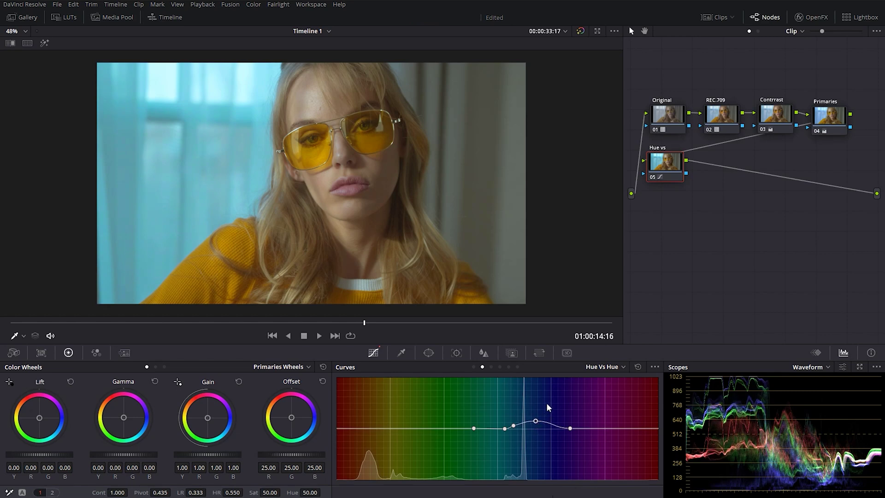
Step: Compare the image with the Hue vs node off and on, and slightly lower the blue point on the Hue Vs Hue curve
key("ctrl+d")
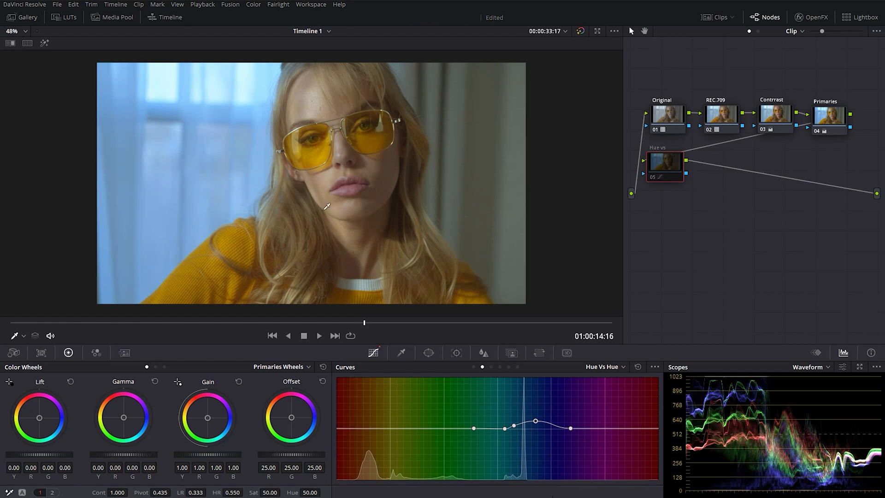
key("ctrl+d")
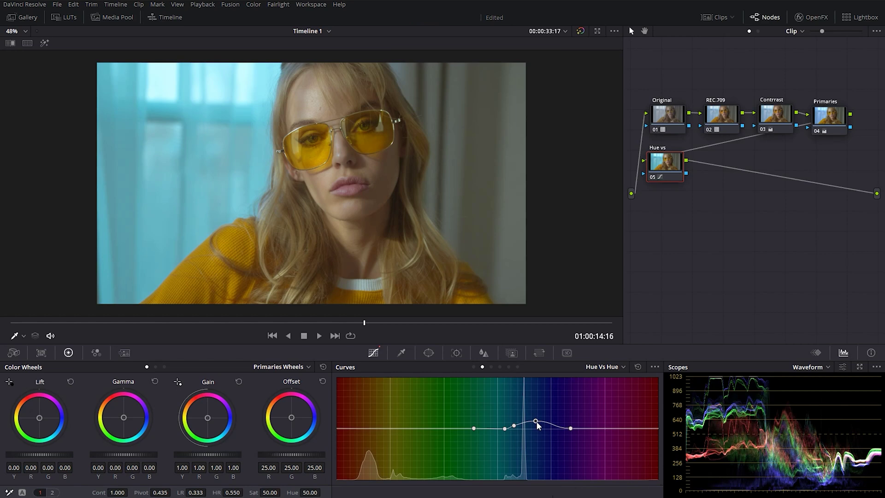
left_click_drag(536, 421, 537, 425)
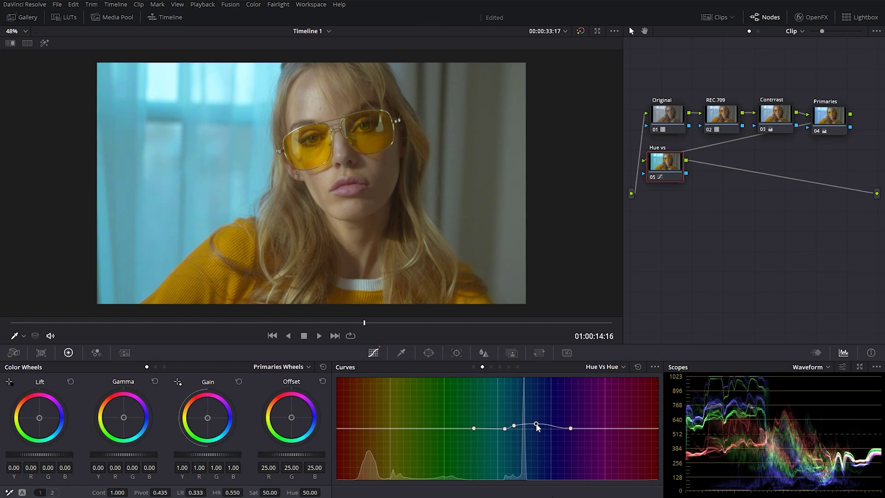
Step: On the Hue Vs Sat curve, add control points around the orange range and slightly lower the orange saturation
left_click(606, 367)
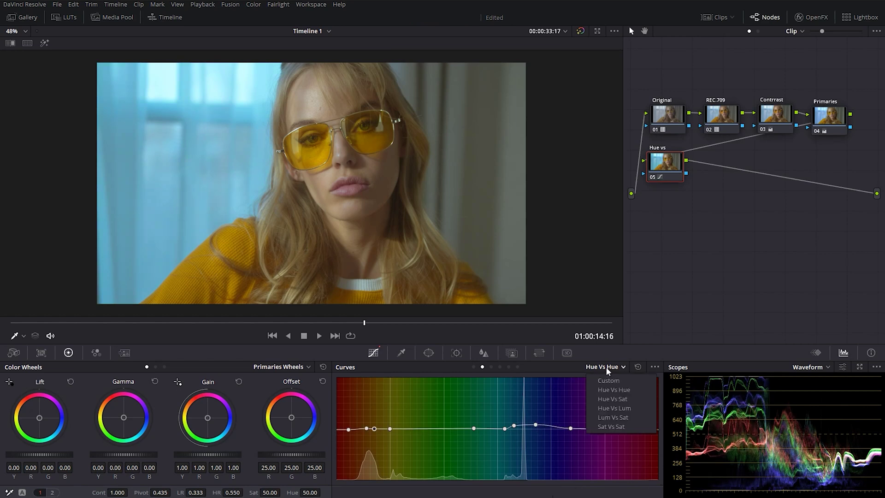
left_click(624, 401)
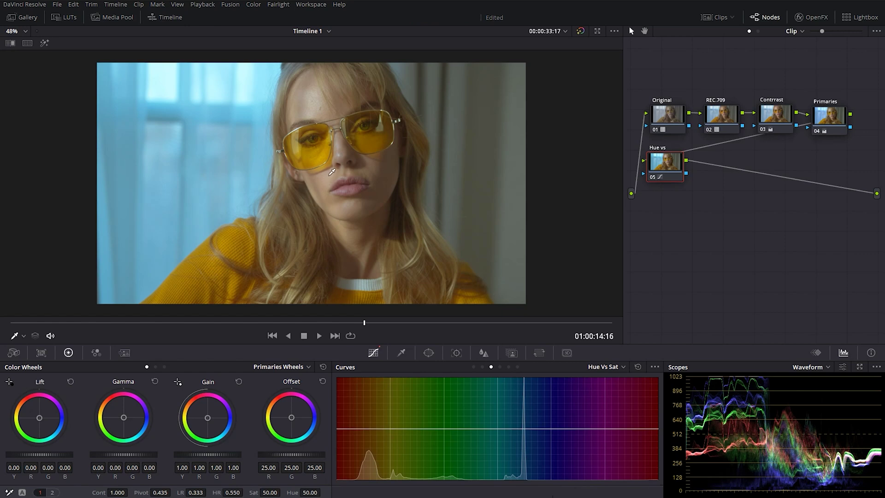
left_click(270, 240)
left_click(392, 429)
mouse_move(364, 429)
left_mouse_down()
mouse_move(363, 416)
mouse_move(363, 429)
left_mouse_up()
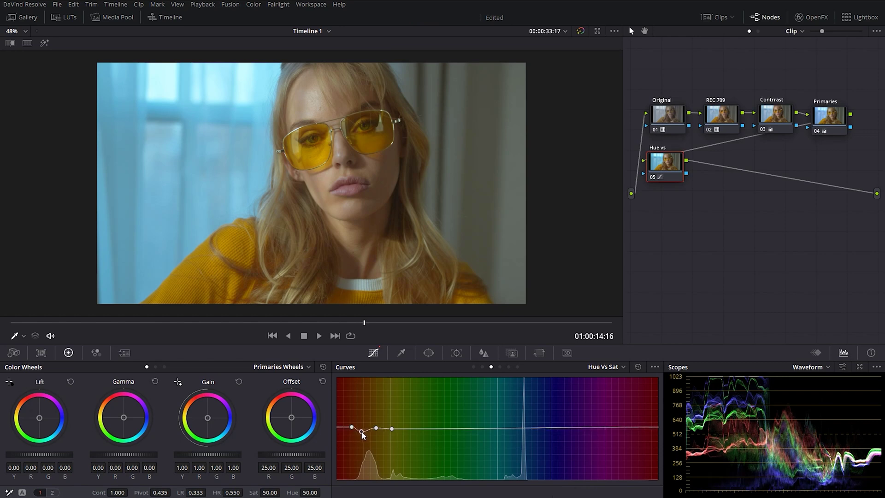
Step: Slightly raise the orange point on the Hue Vs Sat curve and compare the image with the Hue vs node off and on
mouse_move(362, 433)
left_mouse_down()
mouse_move(365, 458)
mouse_move(363, 400)
mouse_move(363, 435)
mouse_move(366, 427)
left_mouse_up()
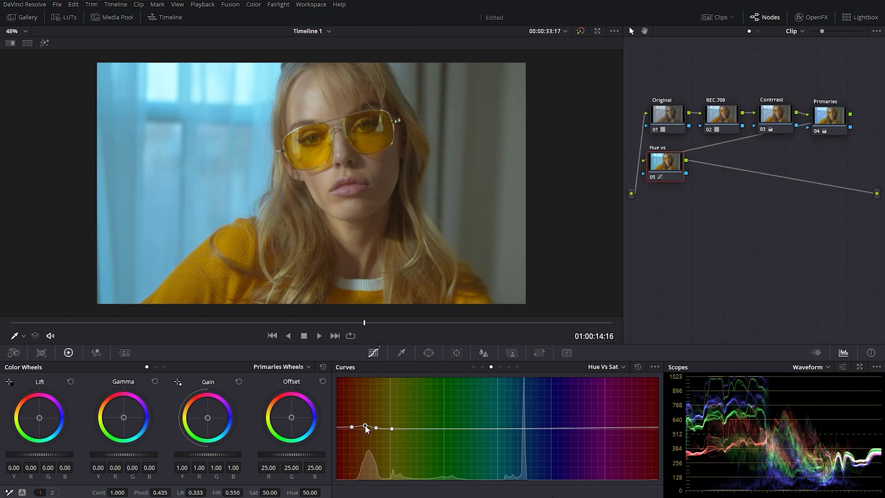
left_click_drag(367, 428, 363, 422)
key("ctrl+d")
key("ctrl+d")
key("ctrl+d")
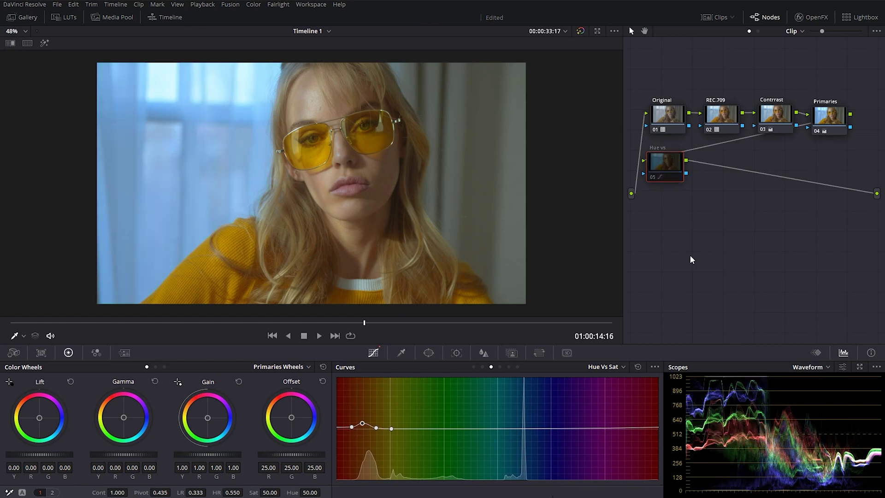
key("ctrl+d")
key("ctrl+d")
key("ctrl+d")
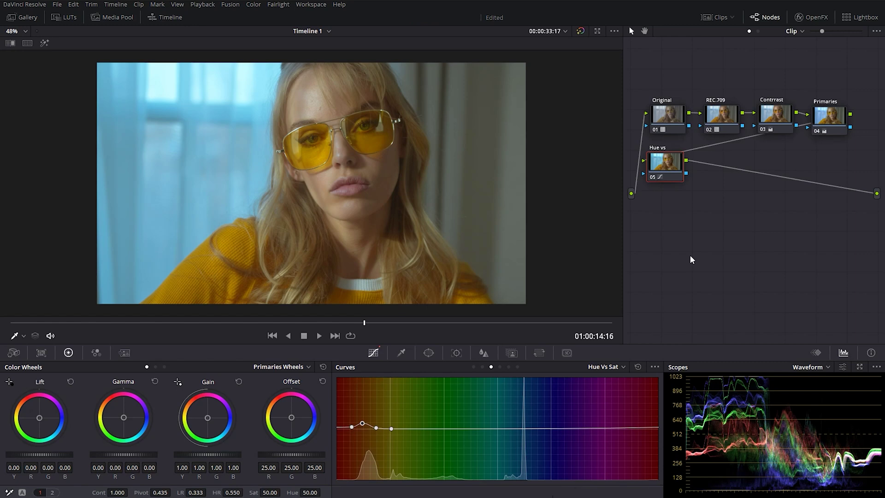
key("ctrl+d")
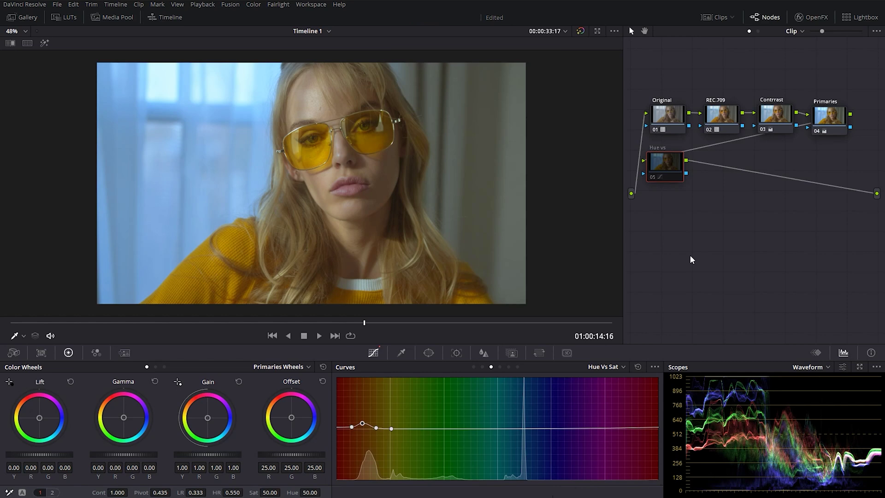
key("ctrl+d")
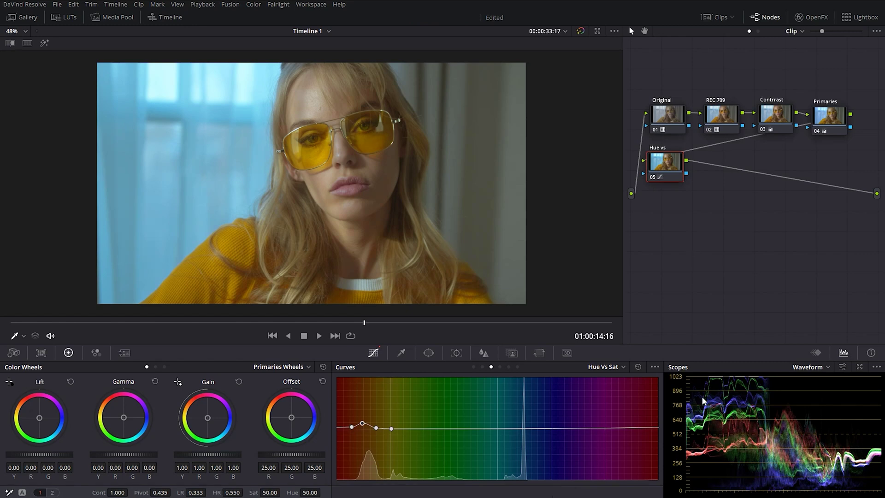
Step: On the Hue Vs Hue curve, raise the cyan-blue control point a little to shift the curtain further toward teal
left_click(626, 368)
left_click(603, 390)
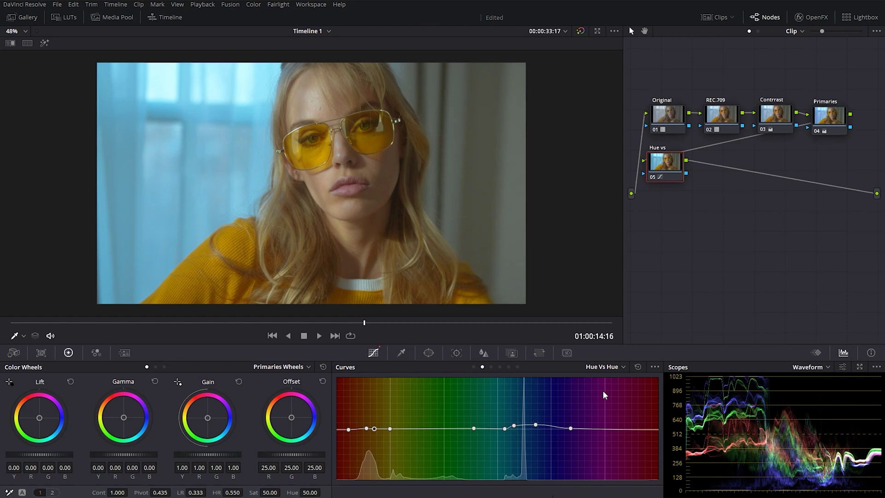
left_click_drag(514, 425, 514, 423)
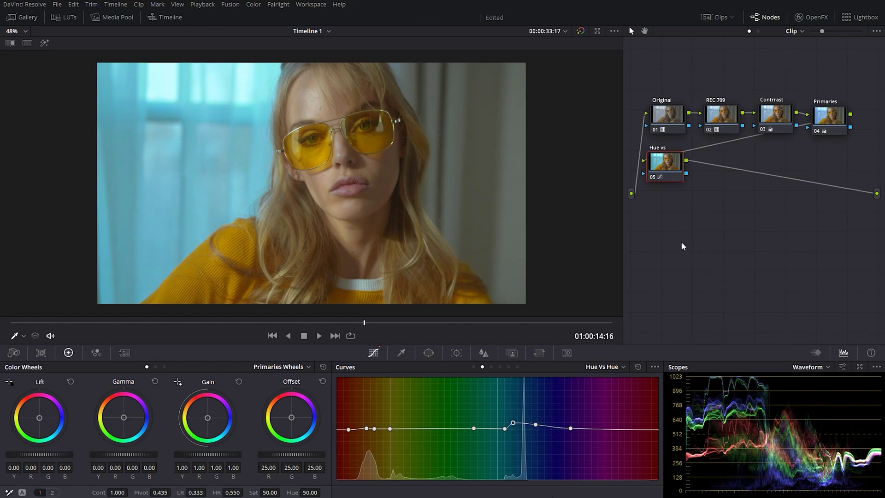
Step: Add a serial node, lower the cyan range on its Hue Vs Lum curve, and compare the image with the node off and on
key("alt+s")
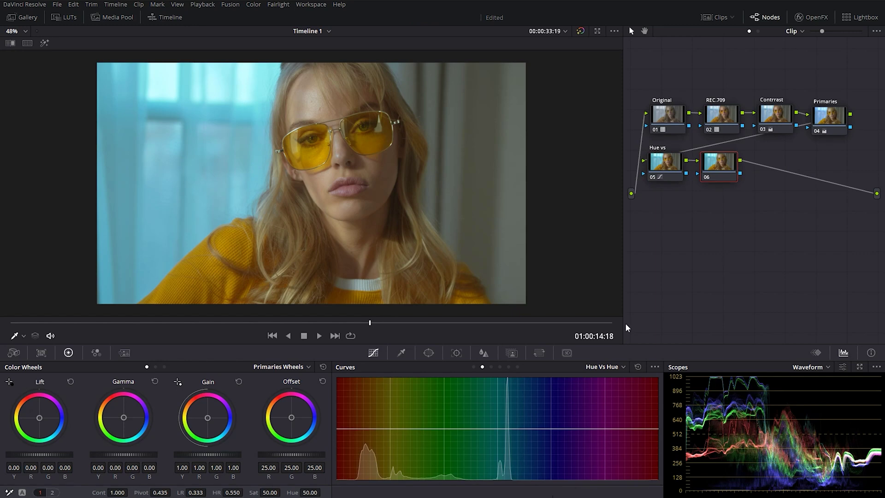
left_click(607, 367)
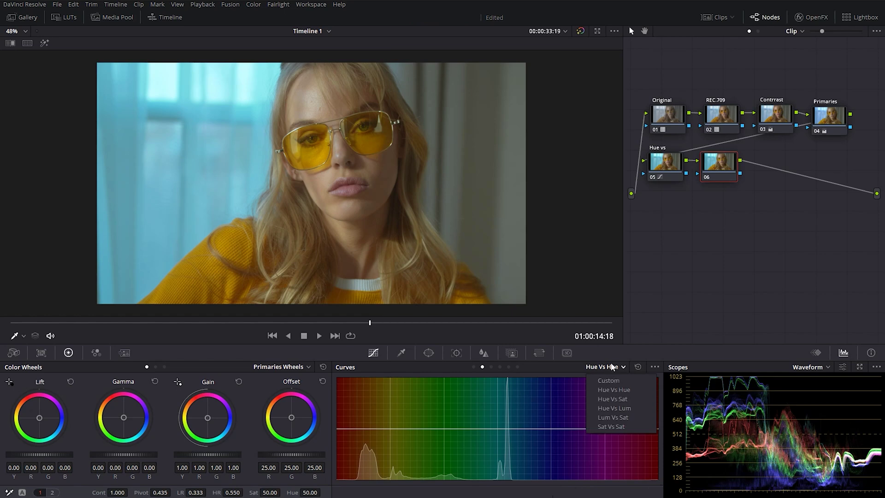
left_click(631, 408)
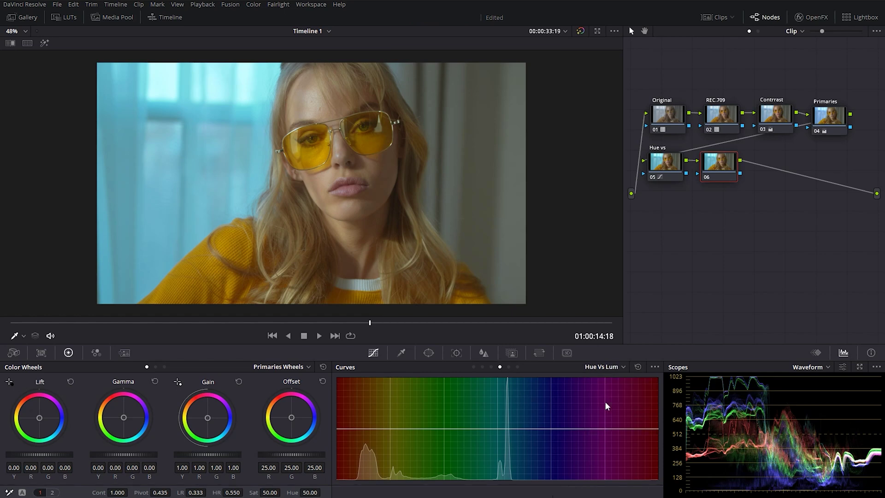
left_click(459, 237)
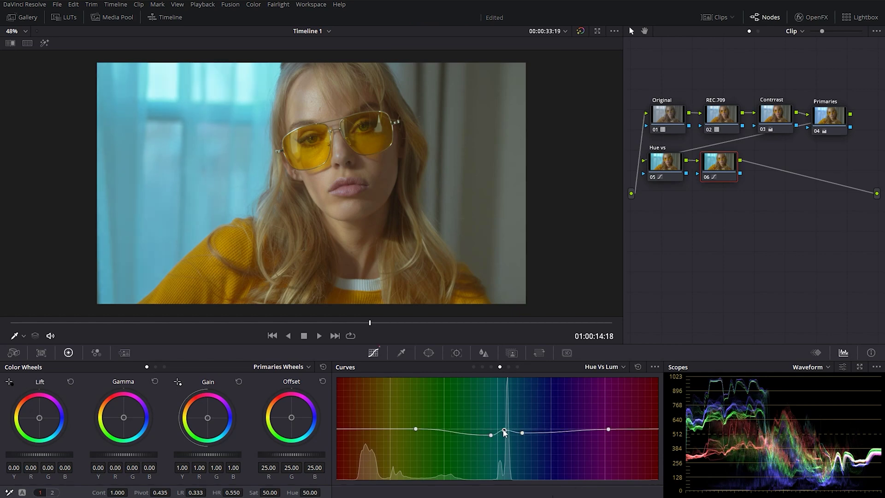
mouse_move(505, 429)
left_mouse_down()
mouse_move(505, 445)
mouse_move(505, 434)
left_mouse_up()
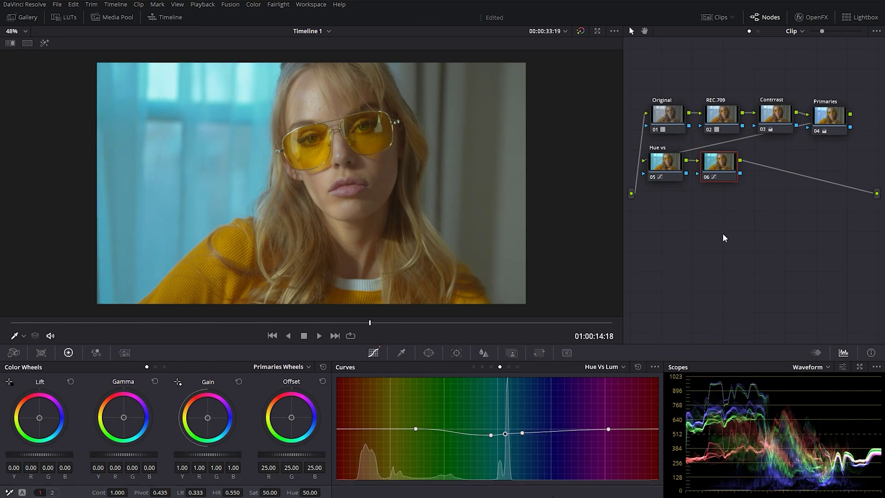
key("ctrl+d")
key("ctrl+d")
key("ctrl+d")
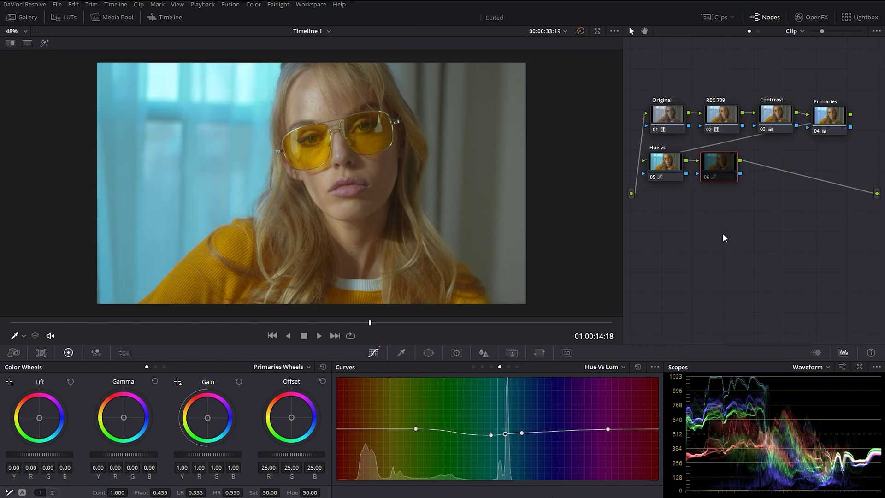
key("ctrl+d")
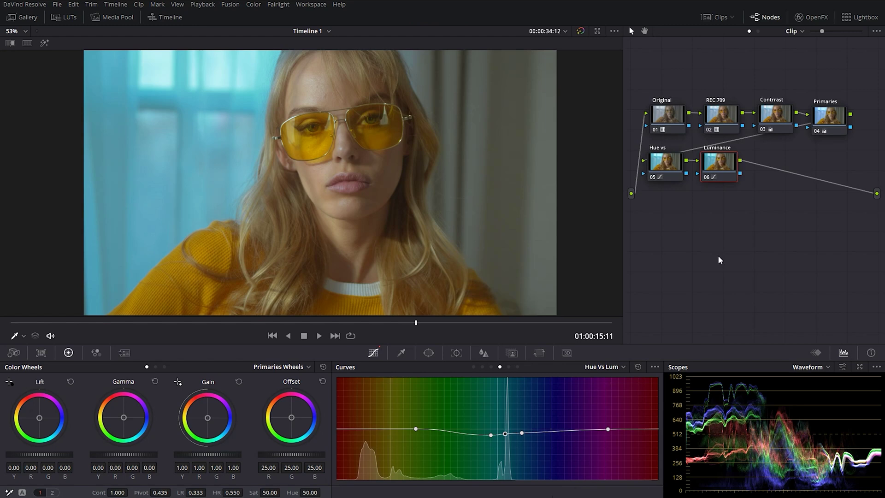
Step: Add a serial node after Luminance, sample the grey wall with the HSL qualifier, and highlight the selection in the viewer
key("alt+s")
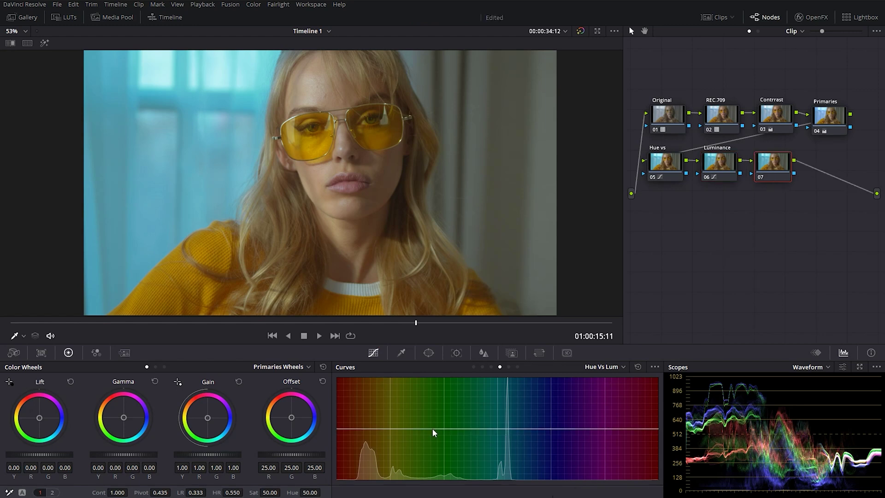
left_click(401, 353)
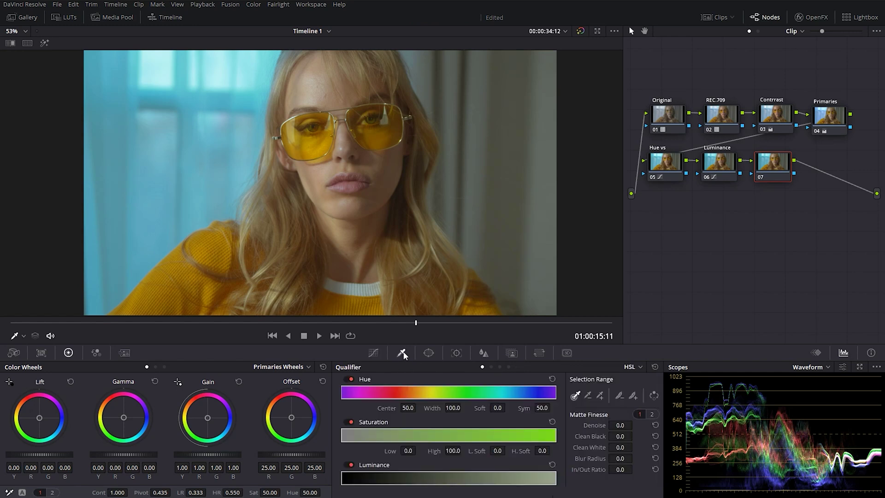
left_click(482, 108)
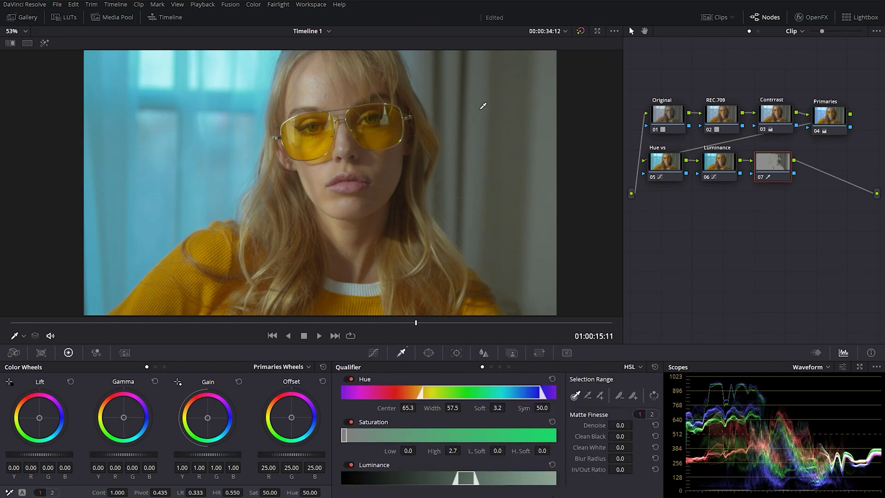
left_click(45, 43)
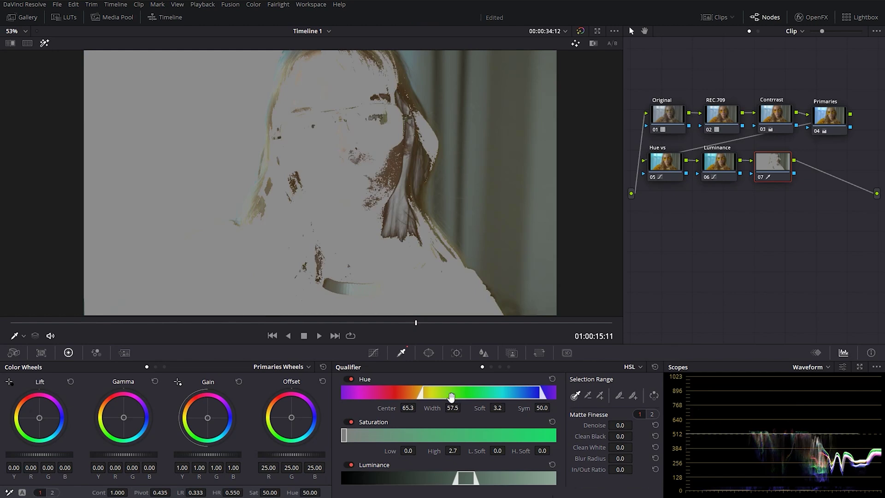
Step: Refine the wall key with hue width 43.0, Denoise 5.6, Clean Black 13.8, Clean White 17.6, Blur Radius 6.7 and a shifted luminance range; turn off the highlight
left_click_drag(541, 394, 527, 394)
left_click_drag(620, 425, 631, 458)
mouse_move(466, 481)
left_mouse_down()
mouse_move(442, 482)
mouse_move(469, 481)
left_mouse_up()
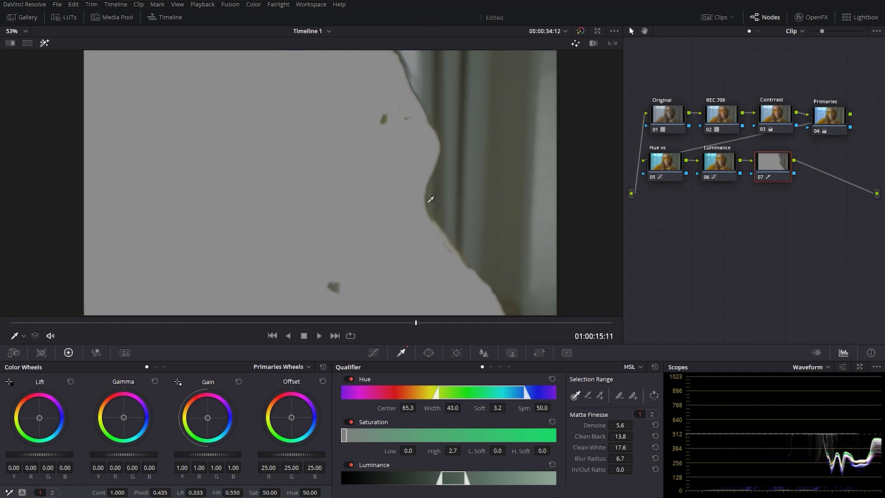
left_click(44, 43)
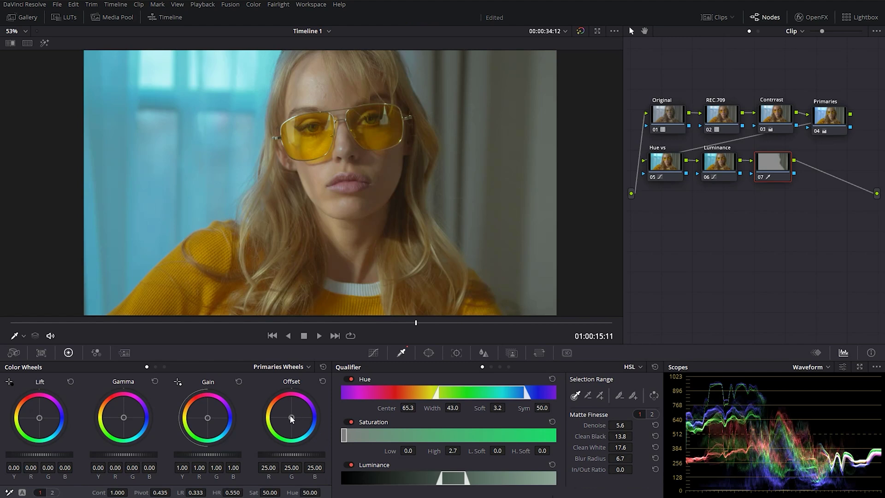
Step: Push the qualified wall's Offset color toward teal, to about 20 red, 25.4 green and 30 blue
left_click_drag(292, 417, 293, 419)
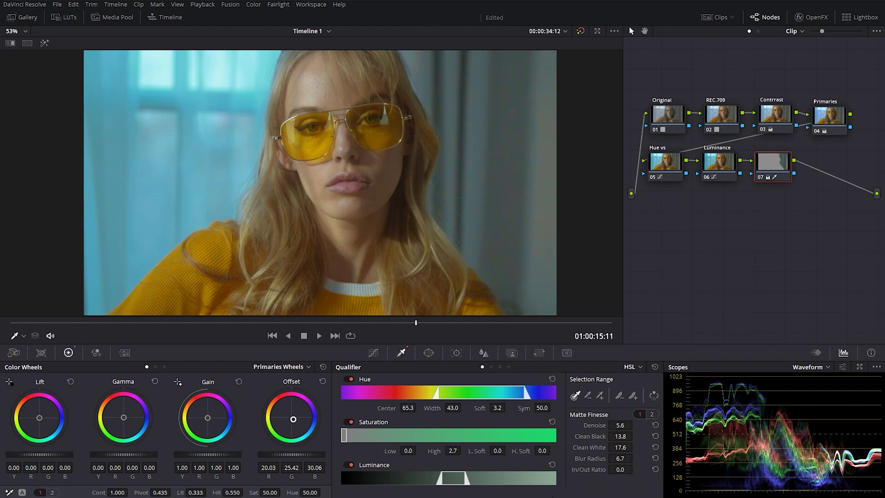
left_click_drag(293, 419, 293, 419)
scroll(540, 201, "down", 1)
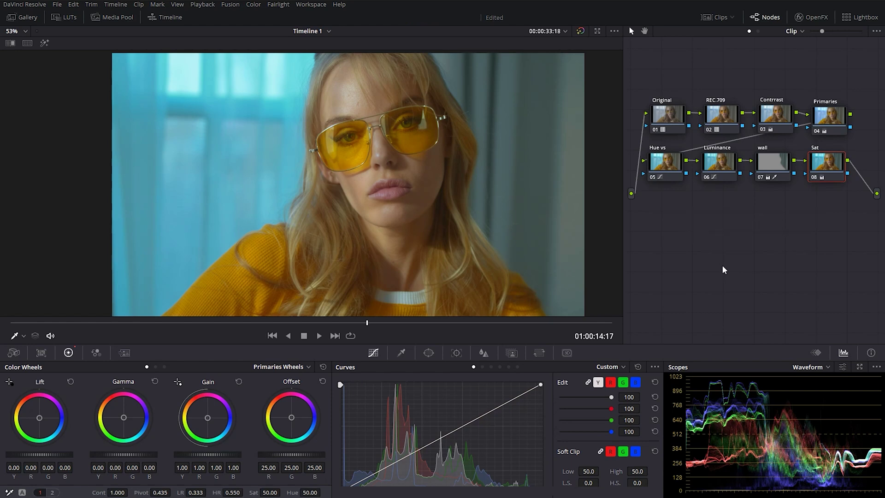
Step: Add a serial node after Sat and place a circular window centered on the woman's face
key("alt+s")
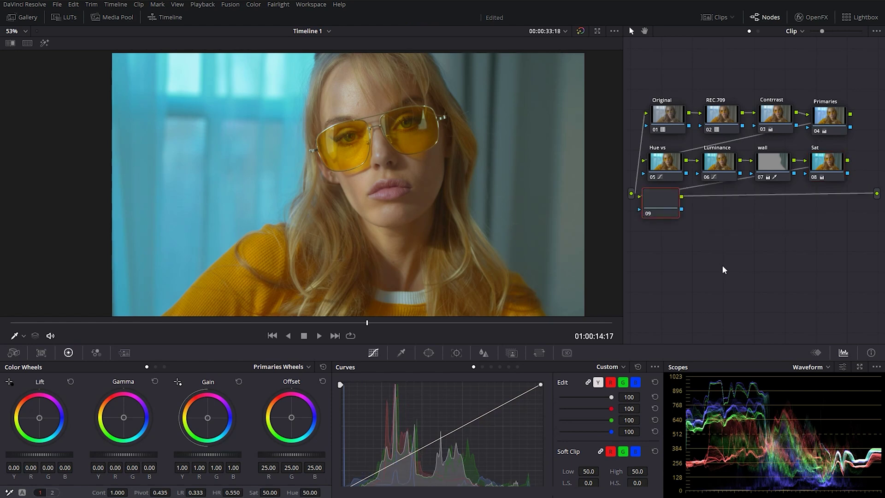
left_click(429, 354)
left_click(352, 412)
left_click_drag(354, 185, 388, 149)
scroll(420, 182, "down", 1)
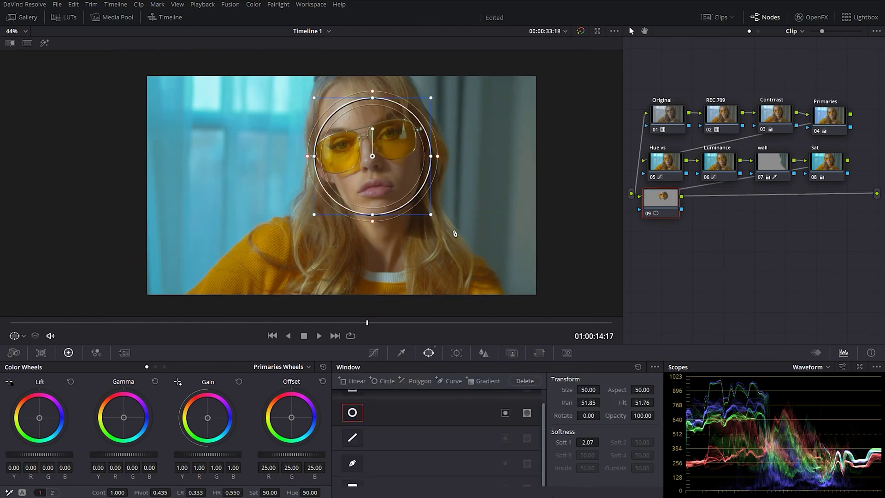
Step: Enlarge the circular window to surround the whole head and widen its softness to 8.27
left_click_drag(434, 213, 480, 264)
left_click_drag(487, 156, 509, 158)
scroll(426, 151, "up", 1)
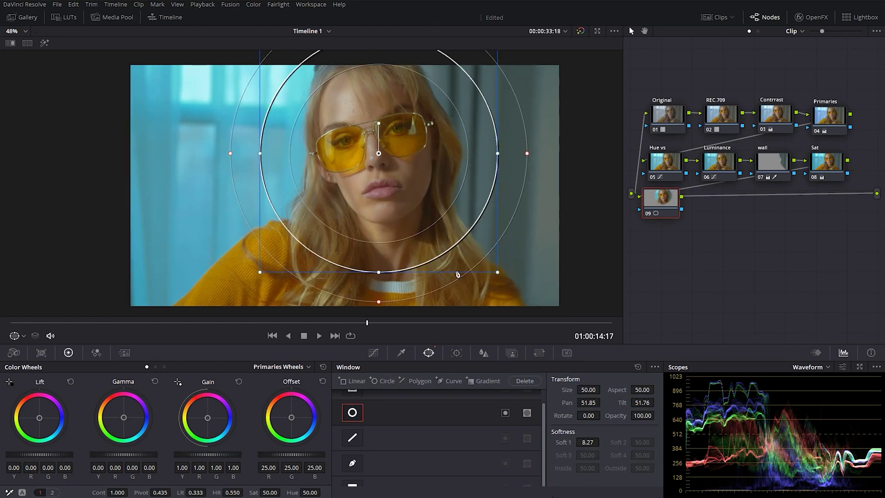
Step: Add an upper control point on the Custom curve, then move the face window slightly down, enlarge it and set its softness to 10.97
left_click(373, 353)
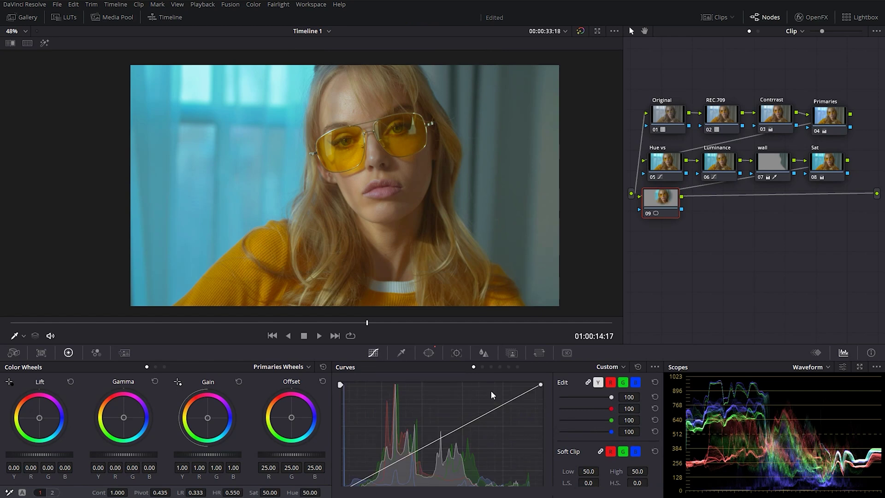
left_click(479, 416)
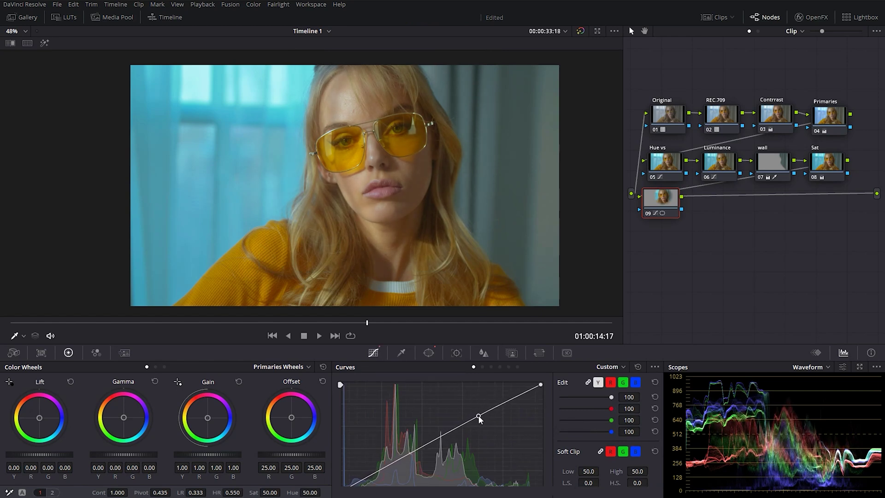
left_click(429, 352)
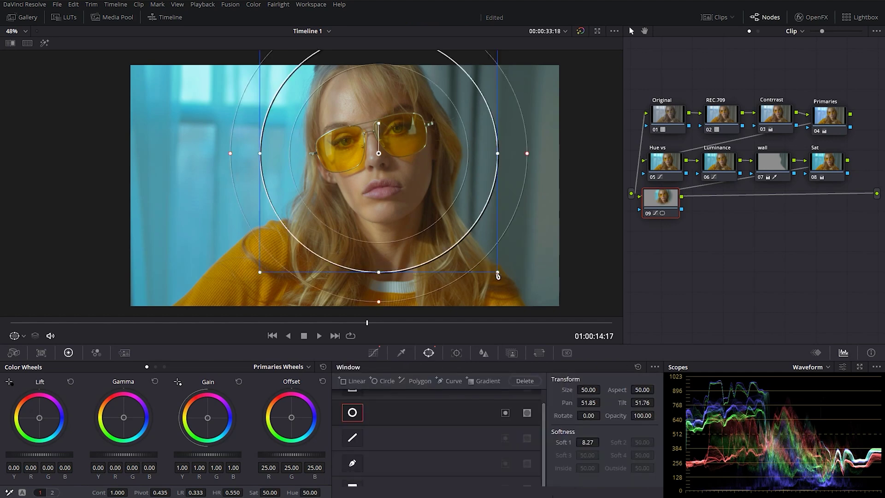
left_click_drag(412, 167, 454, 176)
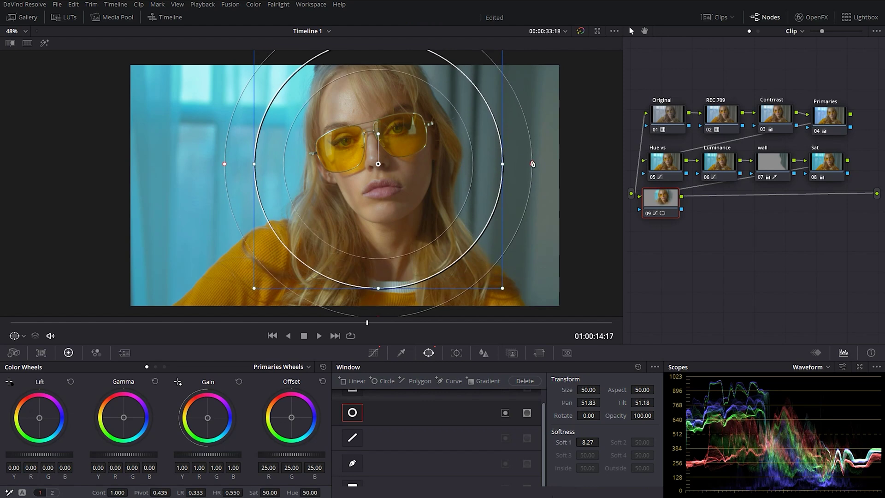
left_click_drag(532, 165, 542, 164)
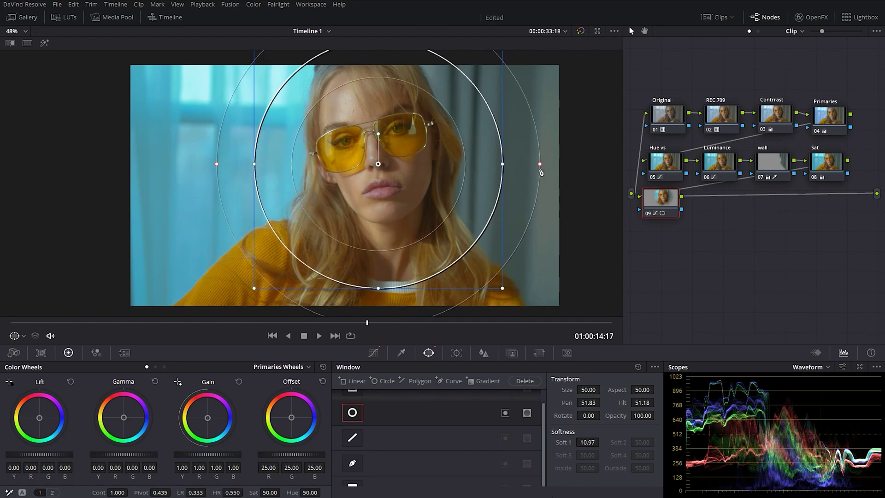
Step: Raise the upper point of the Custom curve slightly to brighten the face inside the window
left_click(373, 353)
left_click_drag(479, 419, 476, 415)
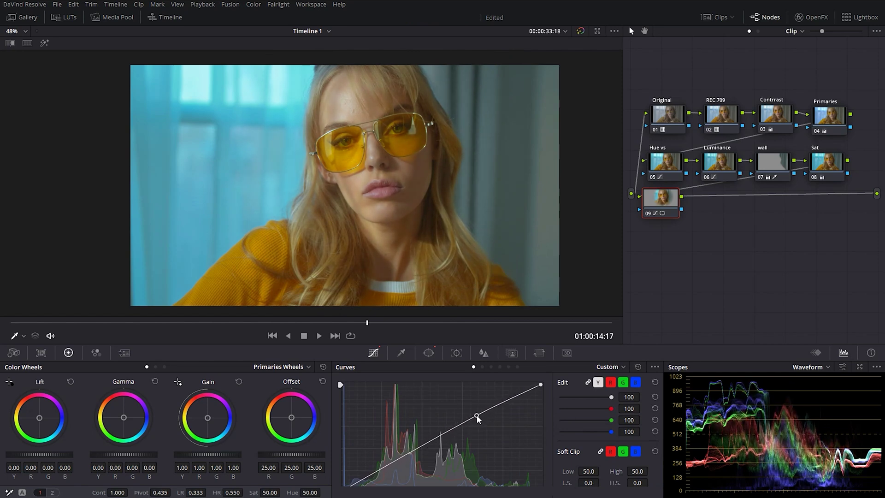
scroll(447, 246, "up", 1)
scroll(437, 238, "up", 1)
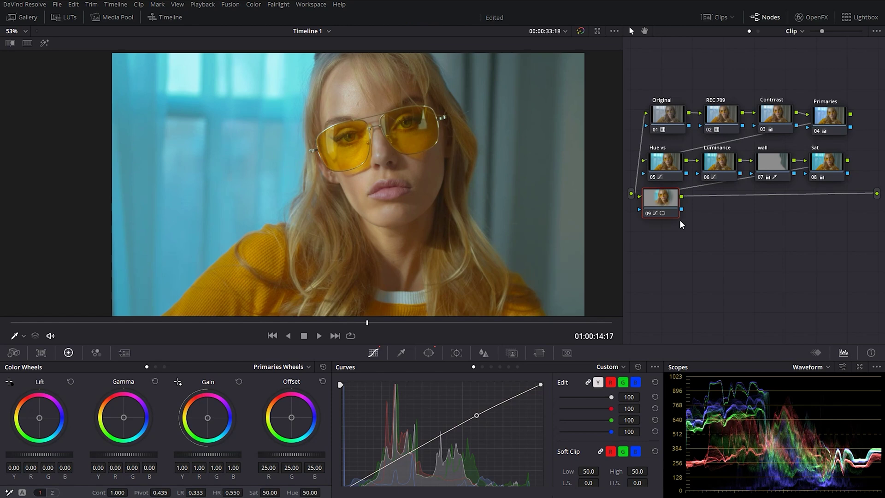
Step: Add a serial node after the face window node, feed that node's key into it, and invert the key input
key("alt+s")
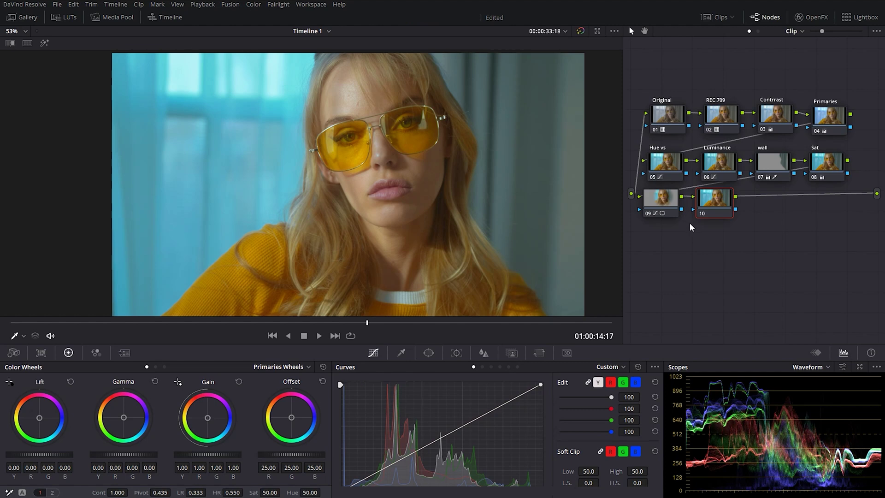
left_click_drag(682, 210, 719, 205)
left_click(512, 353)
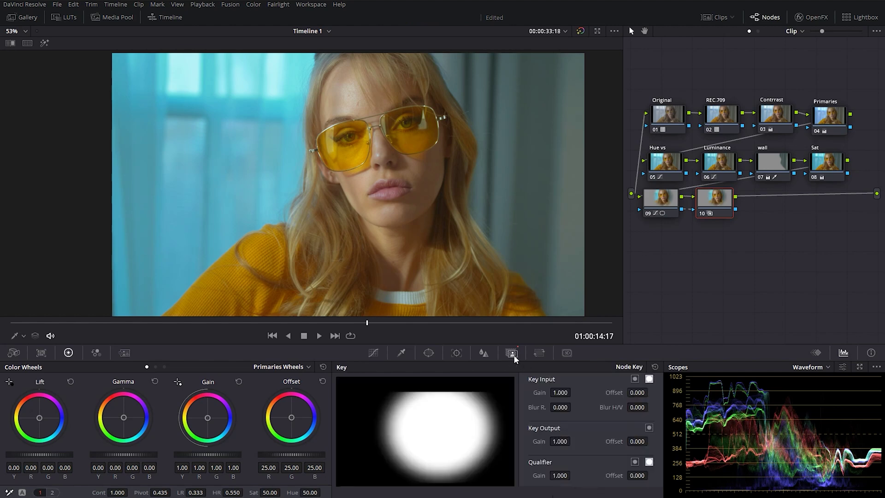
left_click(634, 379)
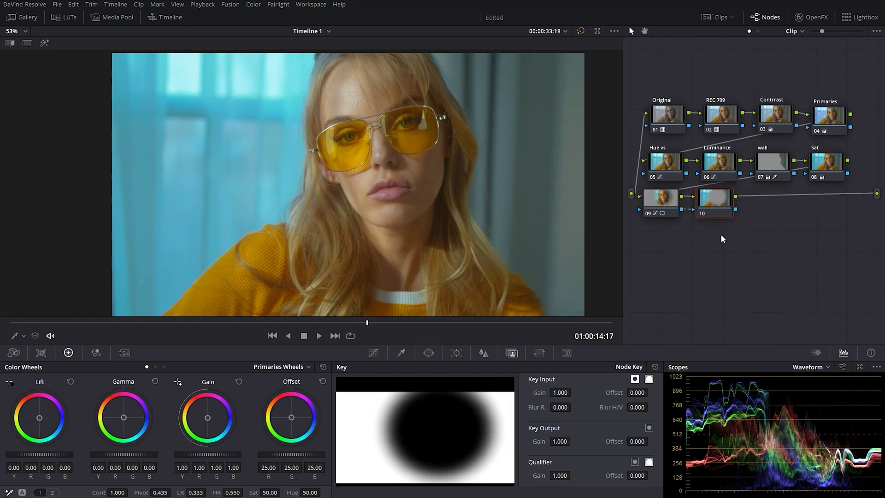
Step: Add an upper control point on the inverted node's Custom curve and lower it slightly to darken the area outside the face window
left_click(373, 353)
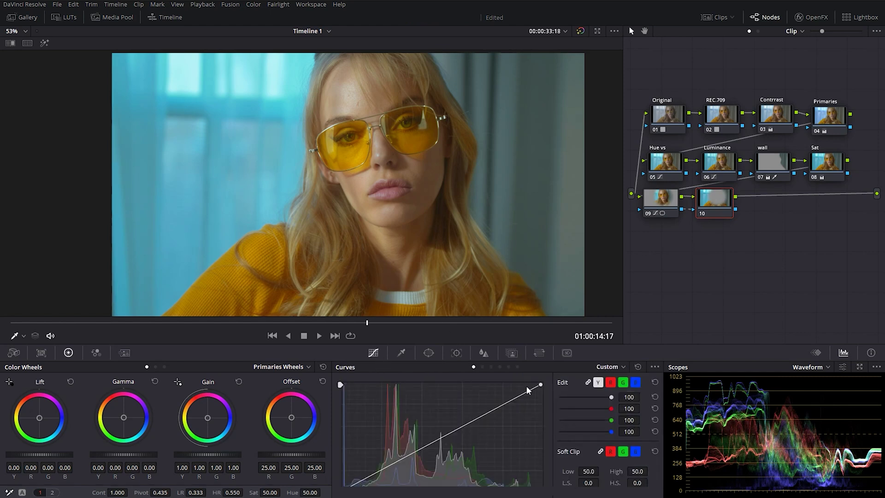
left_click(499, 407)
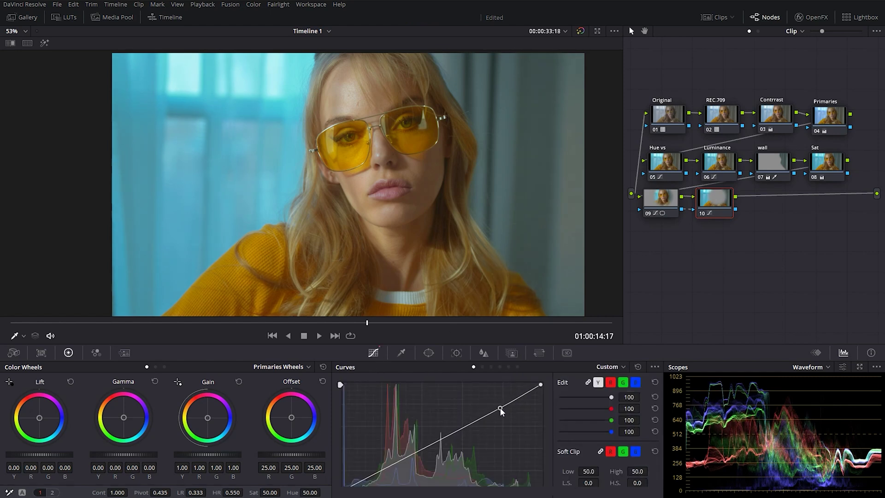
left_click_drag(499, 407, 502, 408)
scroll(446, 193, "down", 1)
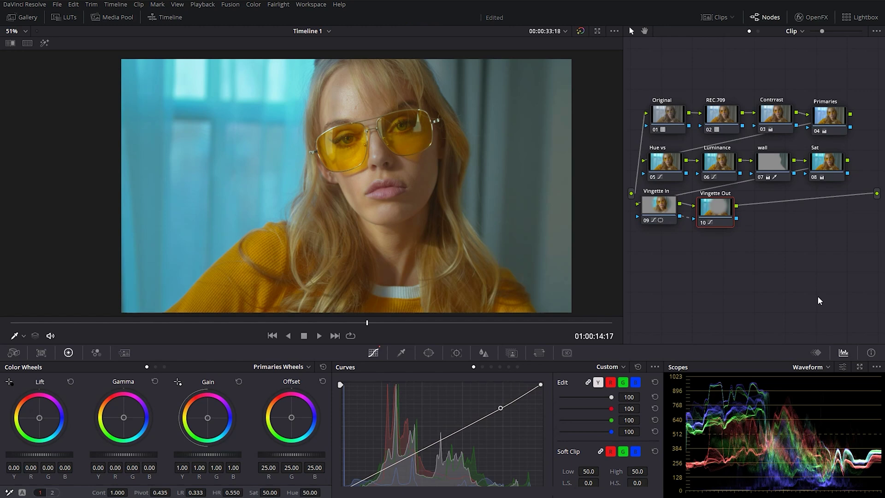
Step: Bypass the whole grade to show the original image, and re-enable the REC.709 and contrast nodes one by one
key("shift+d")
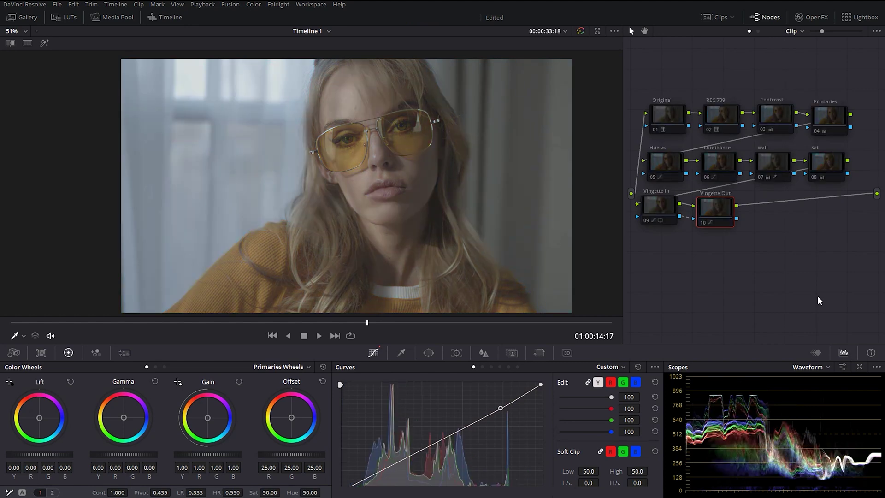
key("Home")
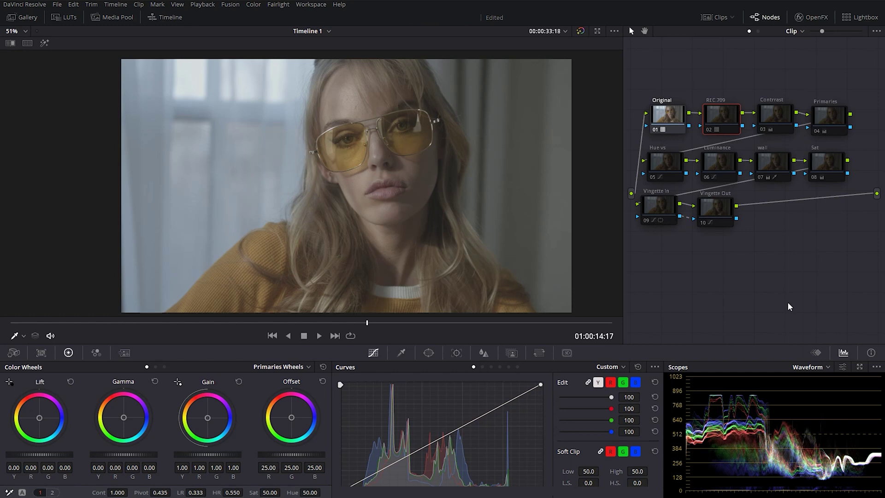
key("ctrl+d")
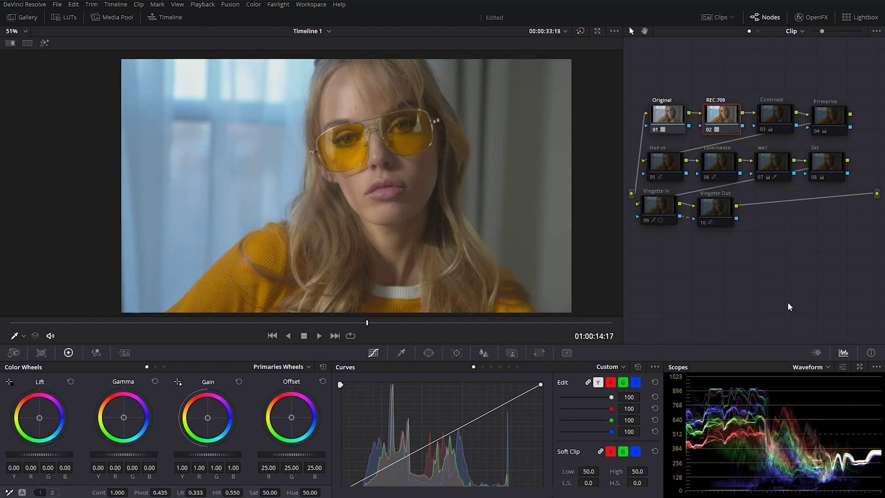
left_click(775, 118)
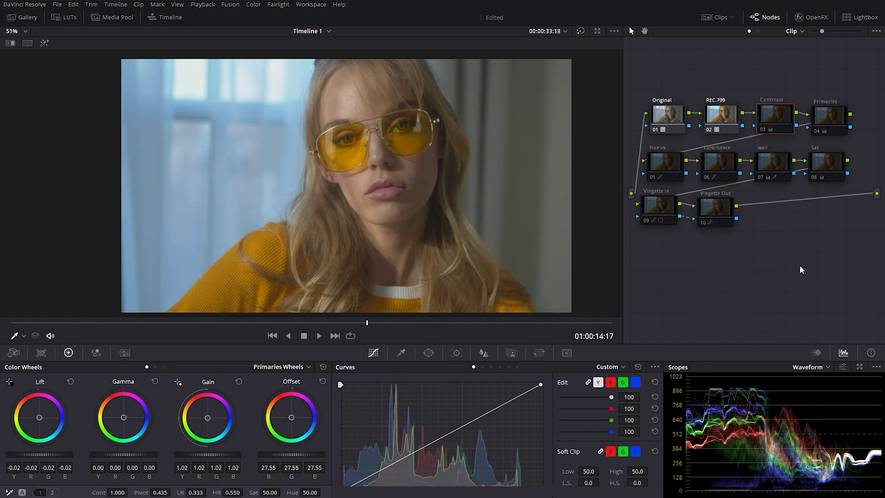
key("ctrl+d")
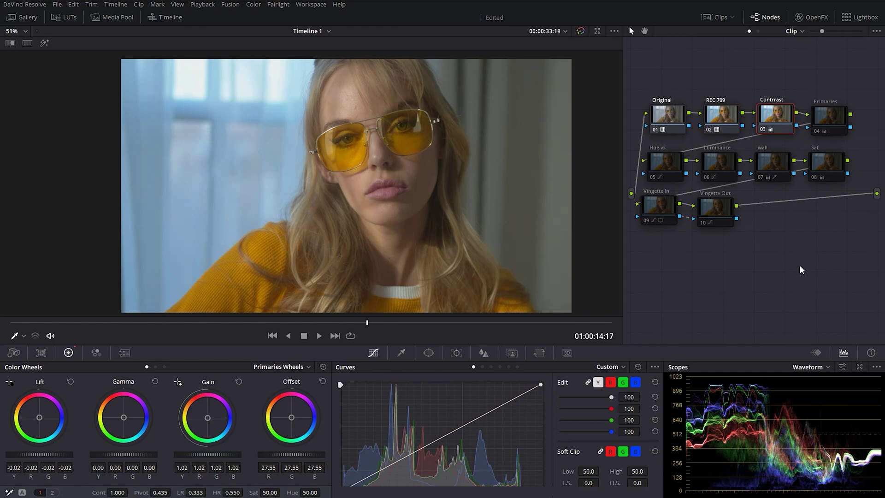
Step: Re-enable the Primaries node and toggle it off and on repeatedly to compare its effect on the image
key("alt+shift+apostrophe")
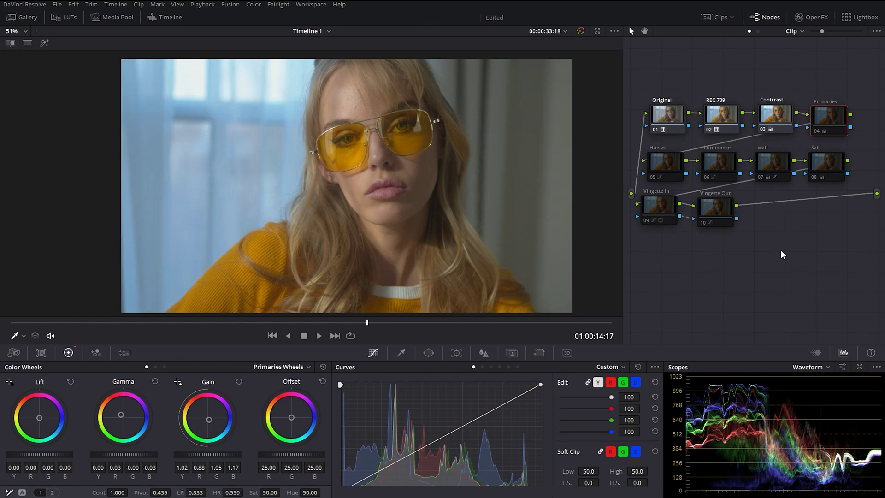
key("ctrl+d")
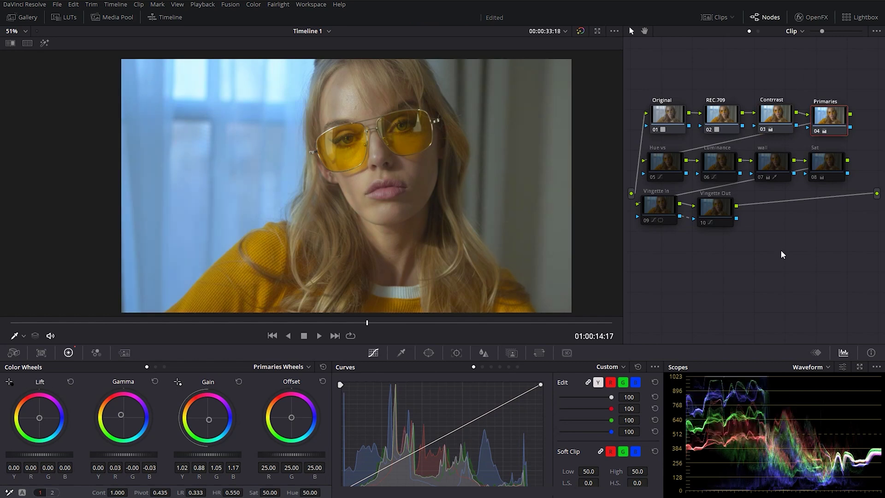
key("ctrl+d")
key("ctrl+d")
key("ctrl+d")
key("ctrl+d")
key("ctrl+d")
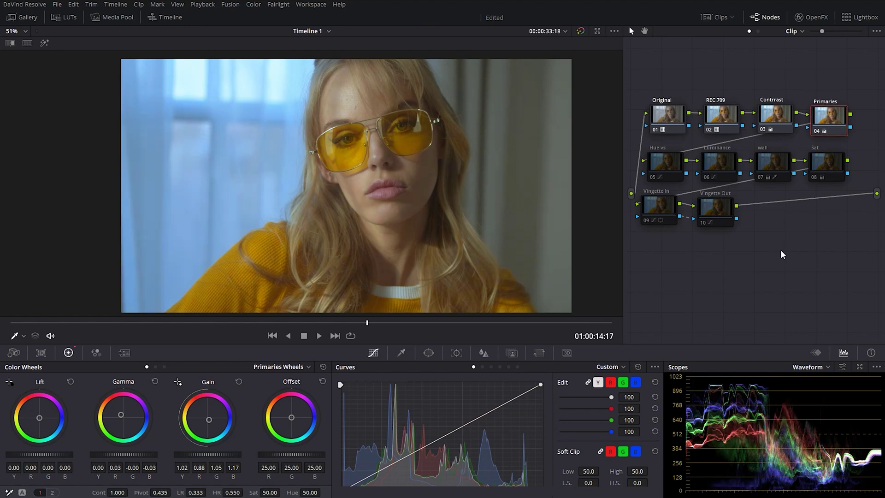
key("ctrl+d")
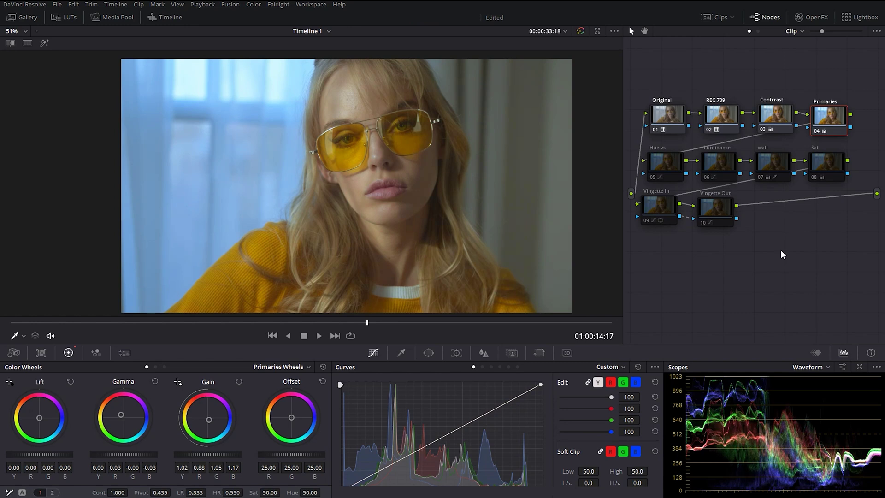
Step: Re-enable the Hue vs, Luminance and wall nodes one after another to review each one's contribution
left_click(667, 165)
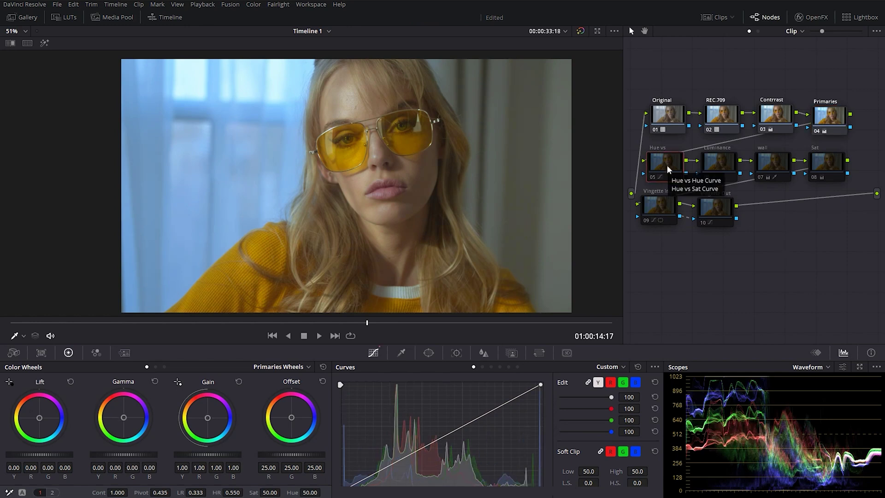
key("ctrl+d")
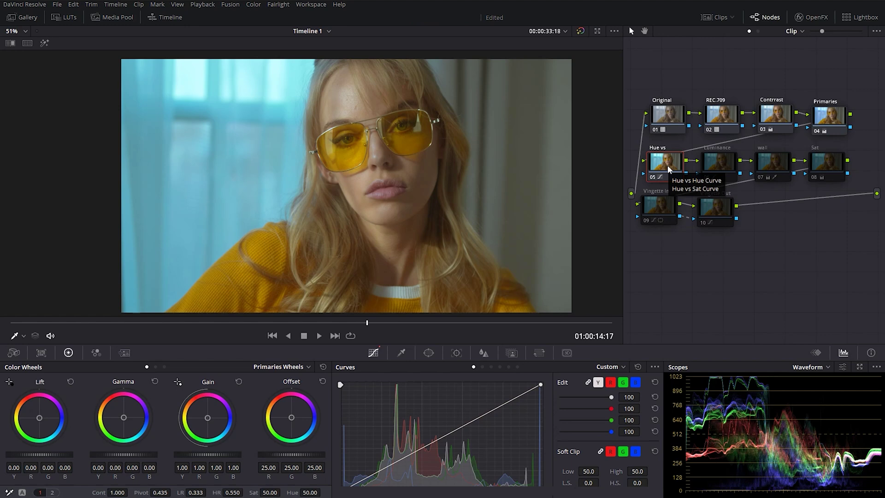
key("shift+apostrophe")
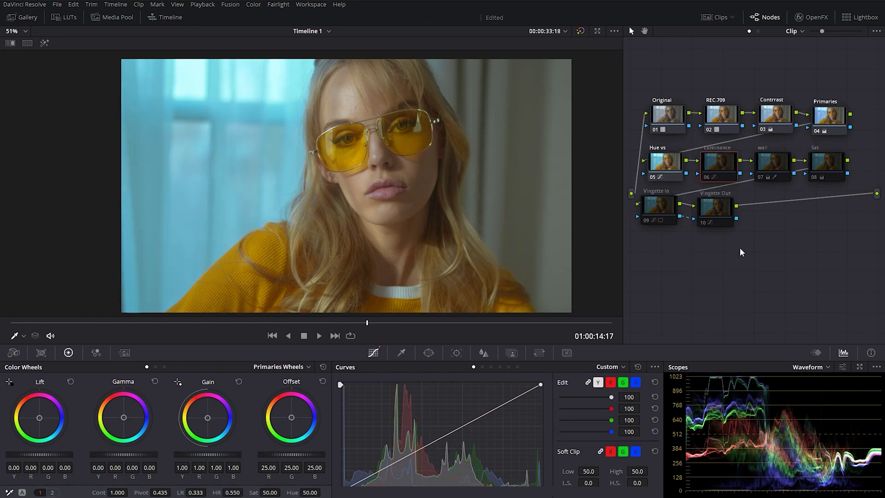
key("ctrl+d")
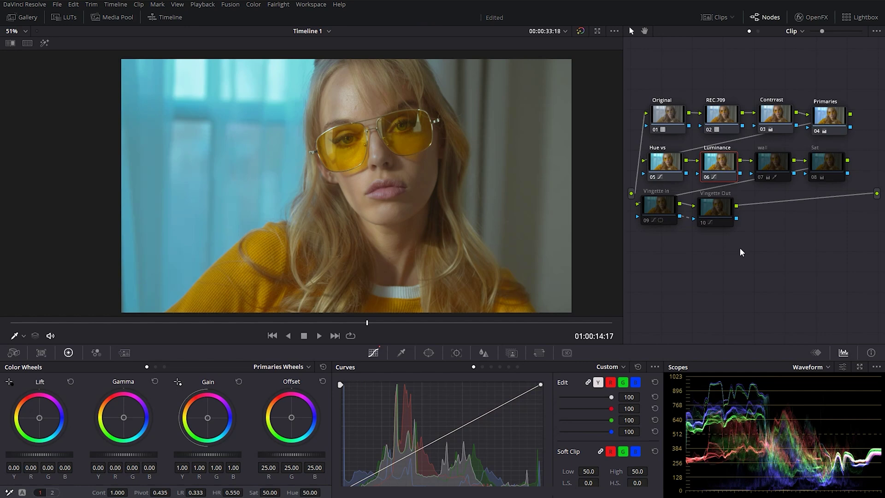
key("shift+apostrophe")
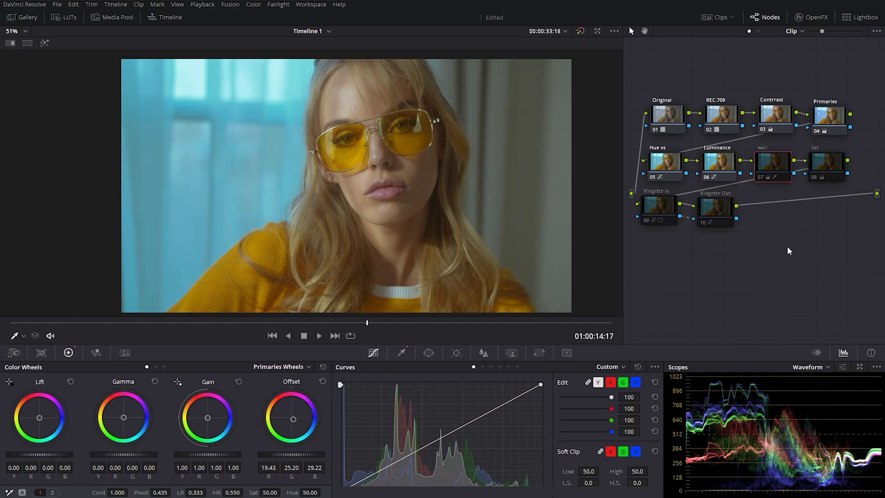
key("ctrl+d")
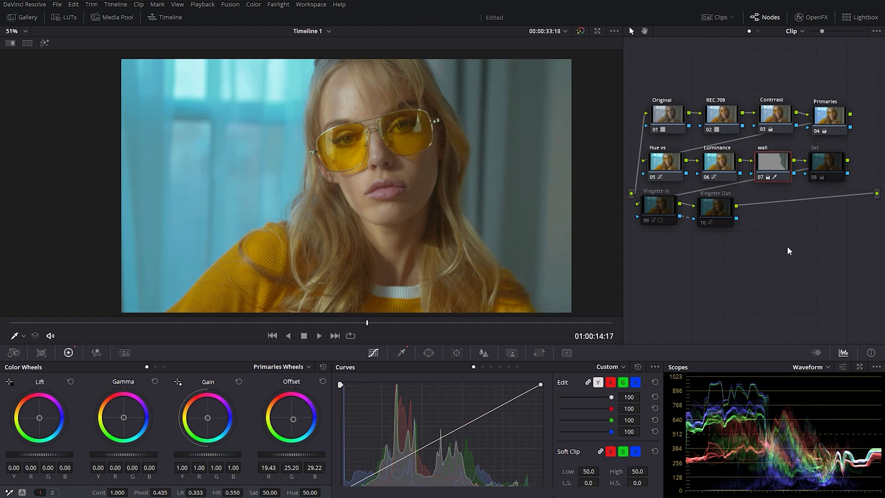
Step: Re-enable the Sat node and both the Vingette In and Vingette Out nodes to review the complete grade
left_click(810, 176)
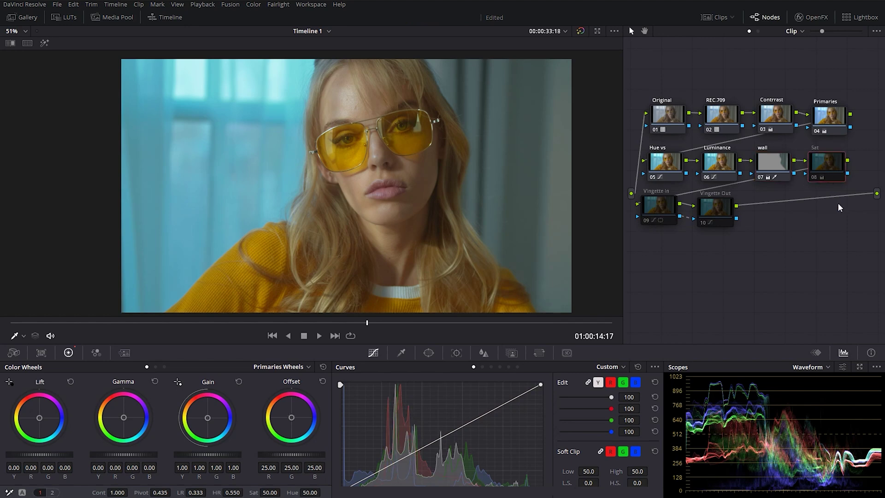
key("ctrl+d")
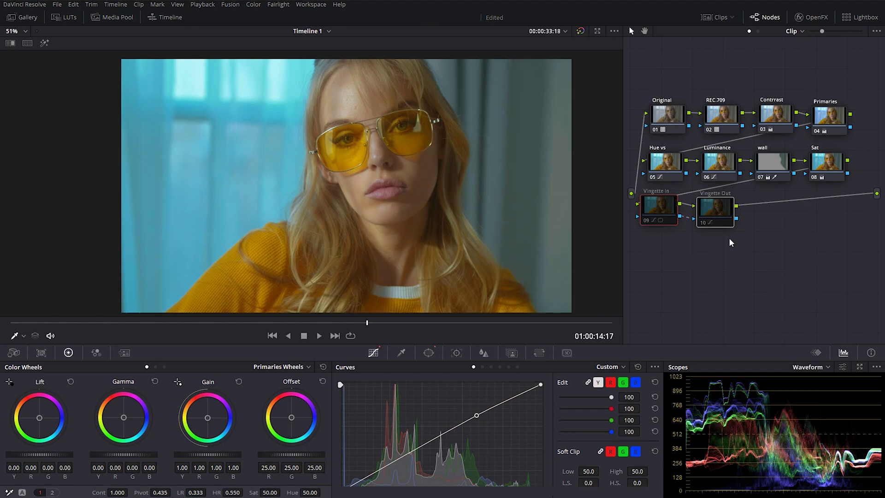
key("ctrl+d")
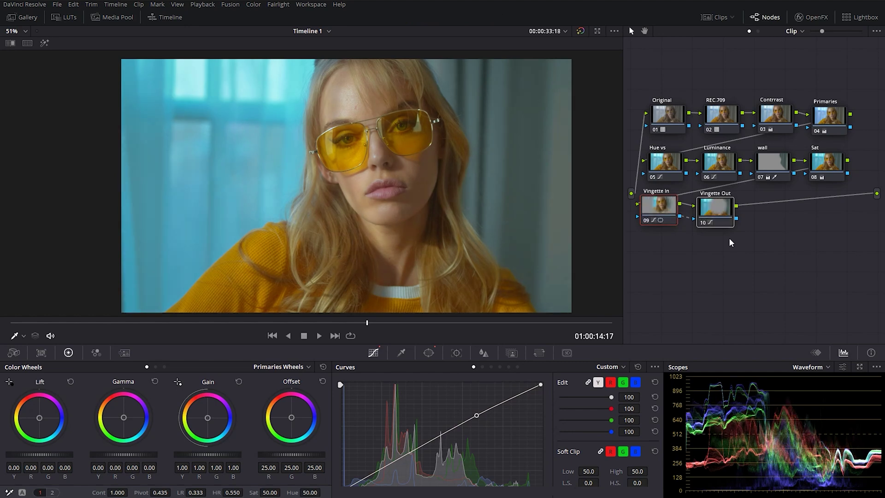